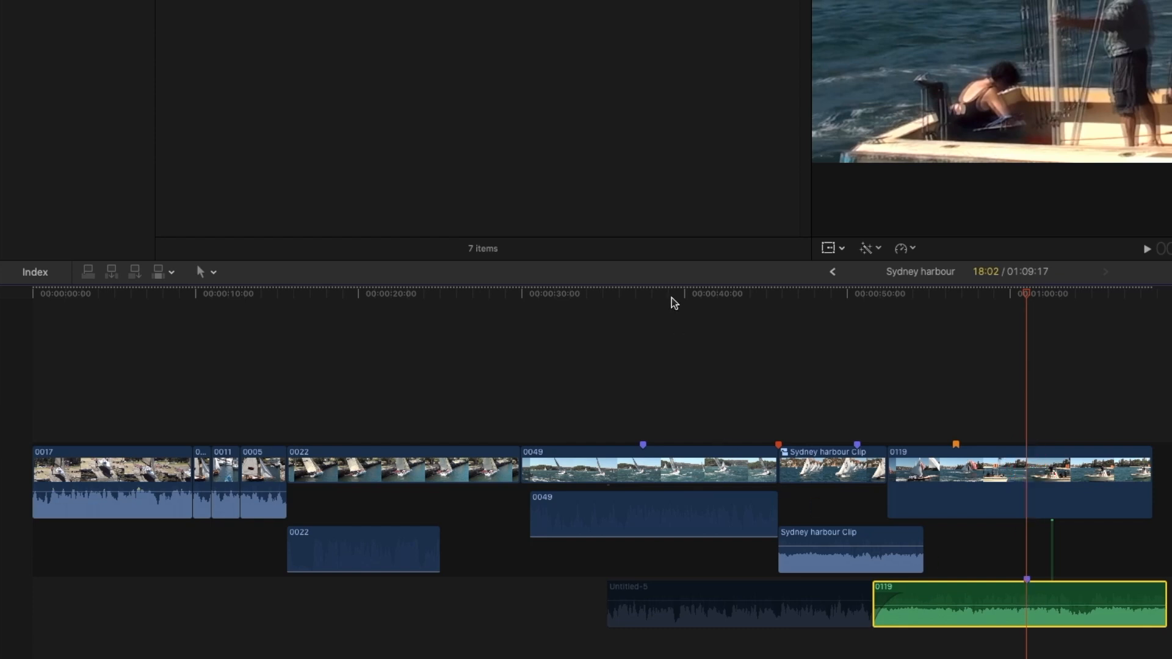
Step: Open the existing marker at 00:00:37:12 on clip 0049 for editing, with no clip selected
click(643, 301)
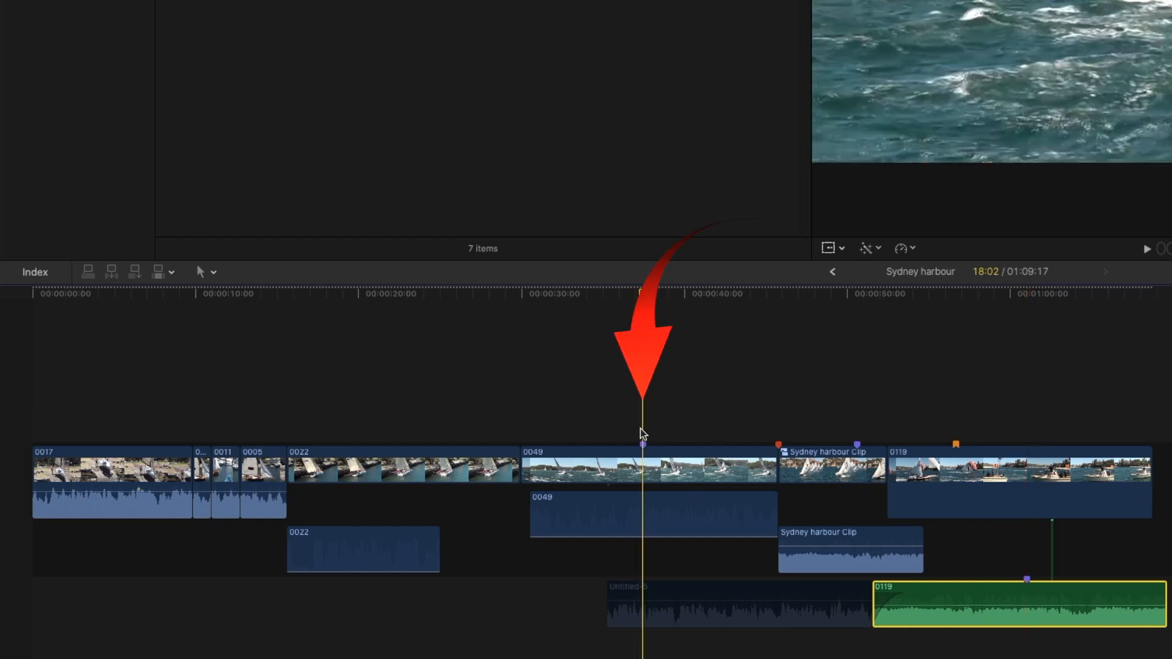
key(shift+super+a)
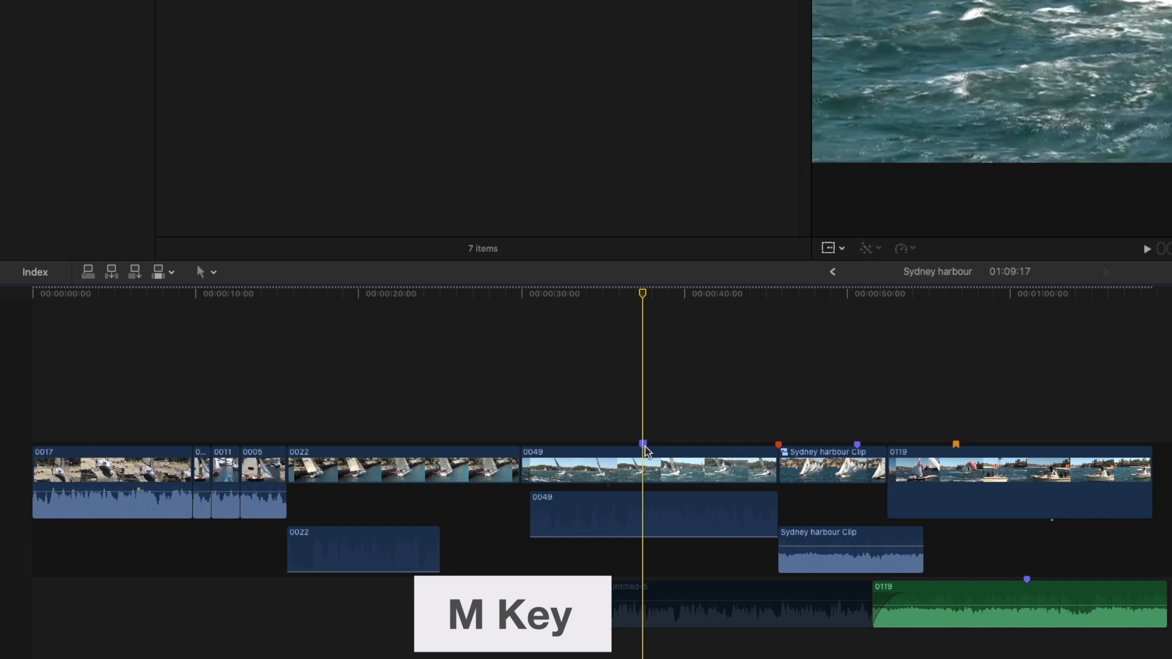
key(m)
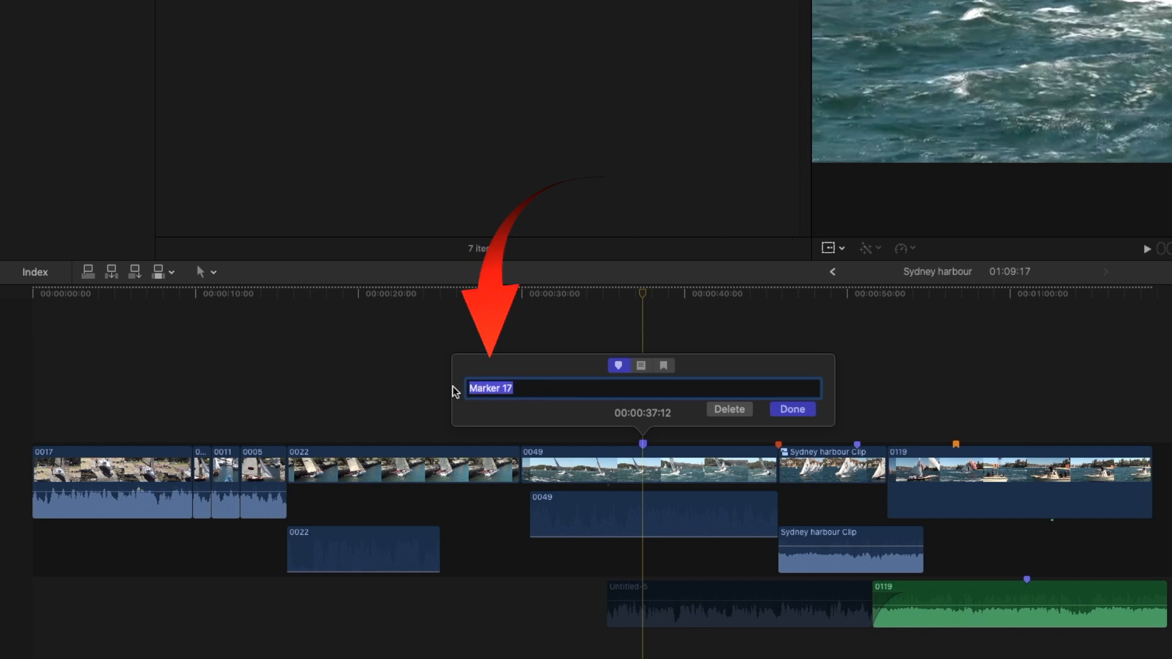
click(696, 295)
Step: Add a marker at 00:00:40:15 on clip 0049 and name it "two"
click(695, 294)
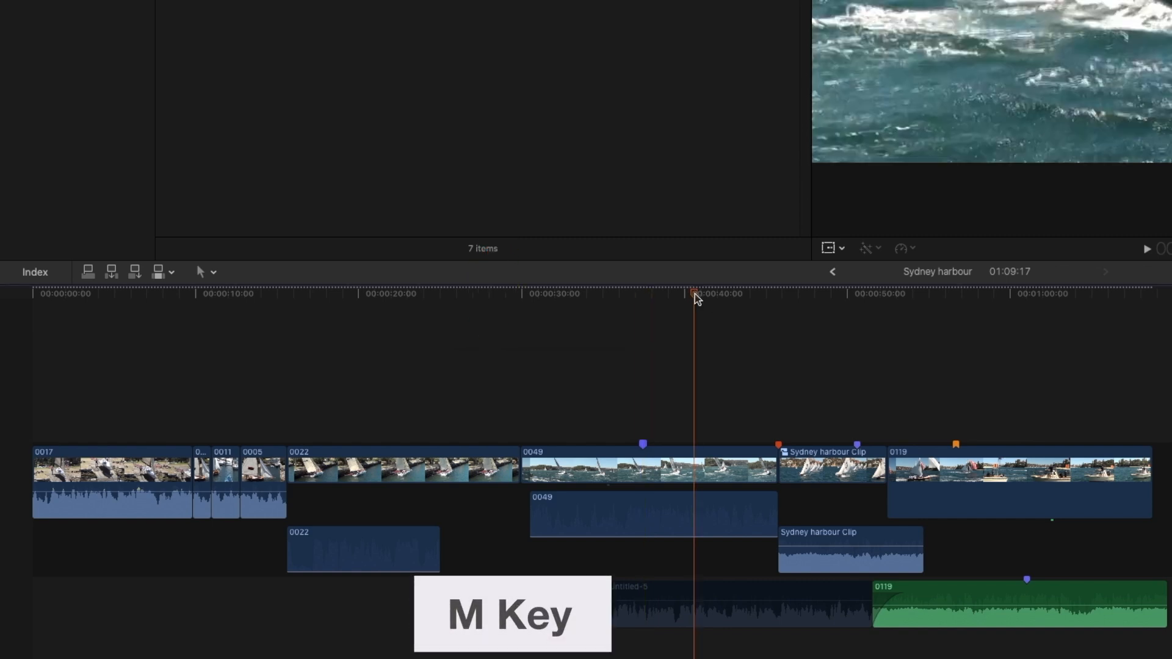
key(m)
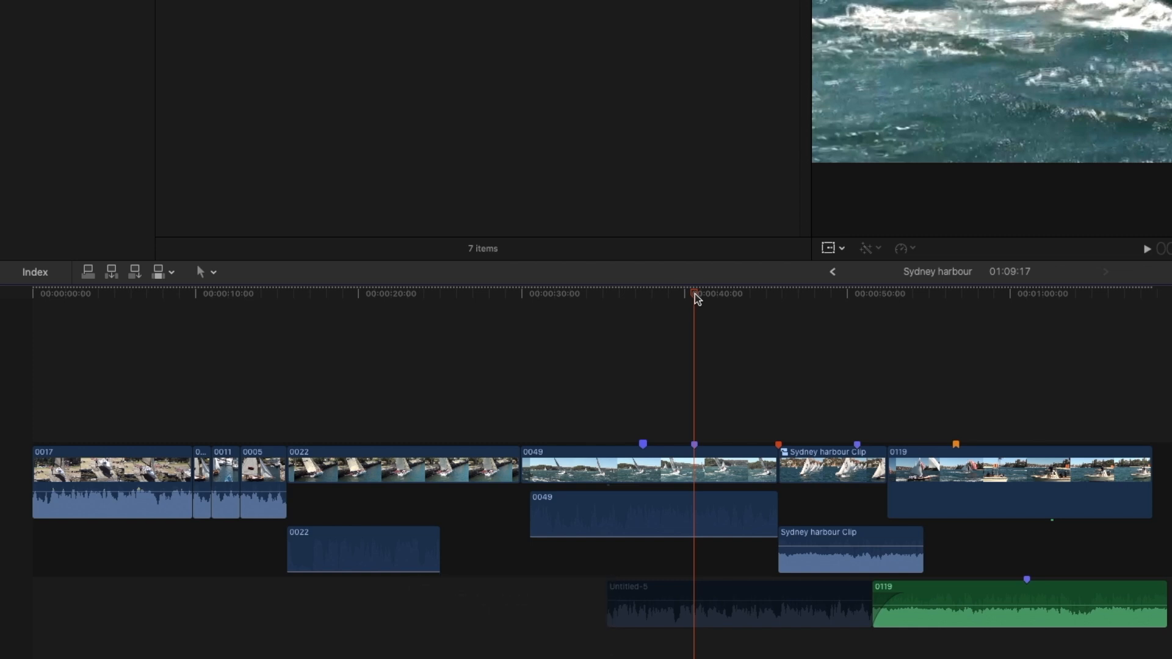
key(m)
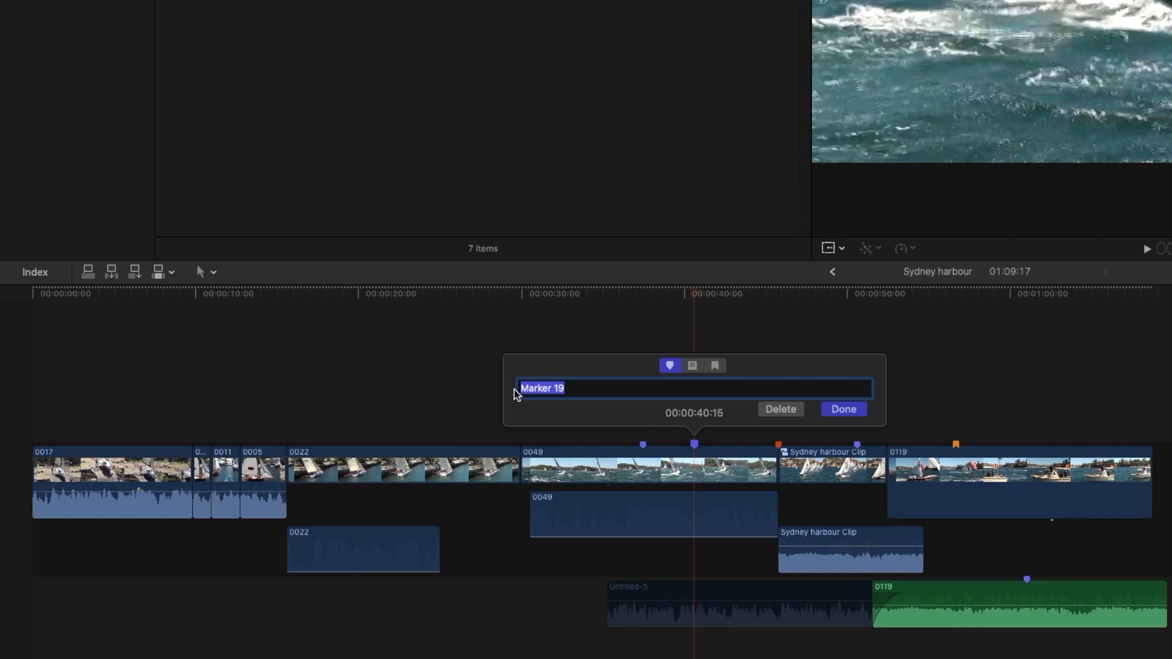
text(two)
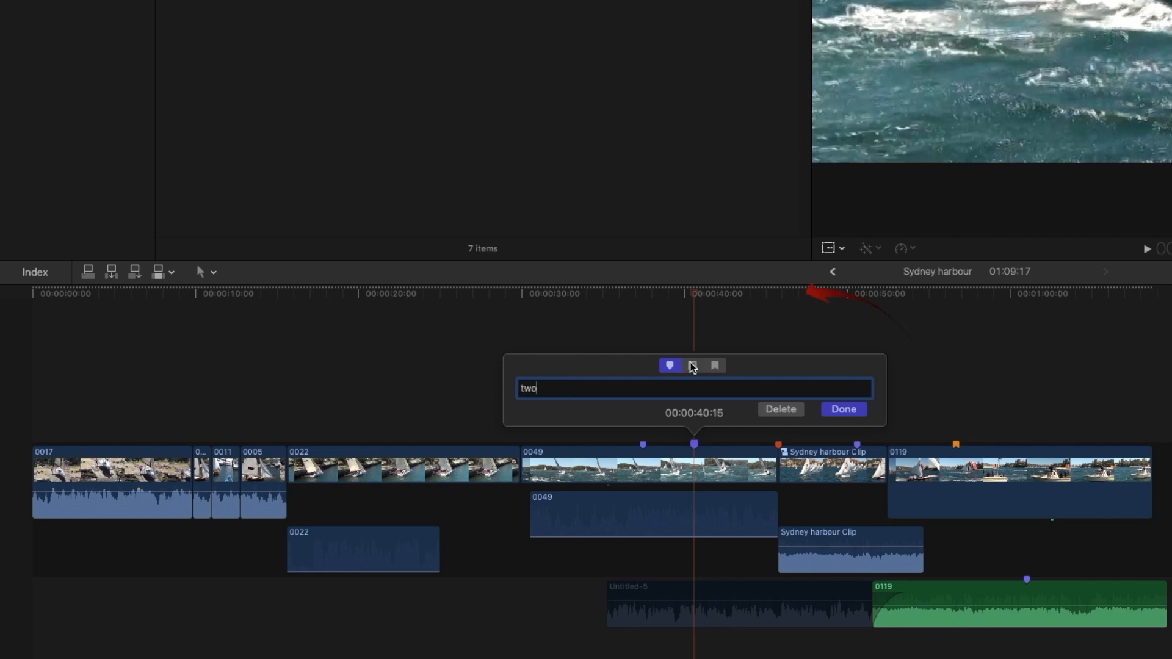
Step: Turn the marker at 00:00:40:15 into a to-do item and rename it "todo"
click(692, 366)
drag(562, 387, 512, 387)
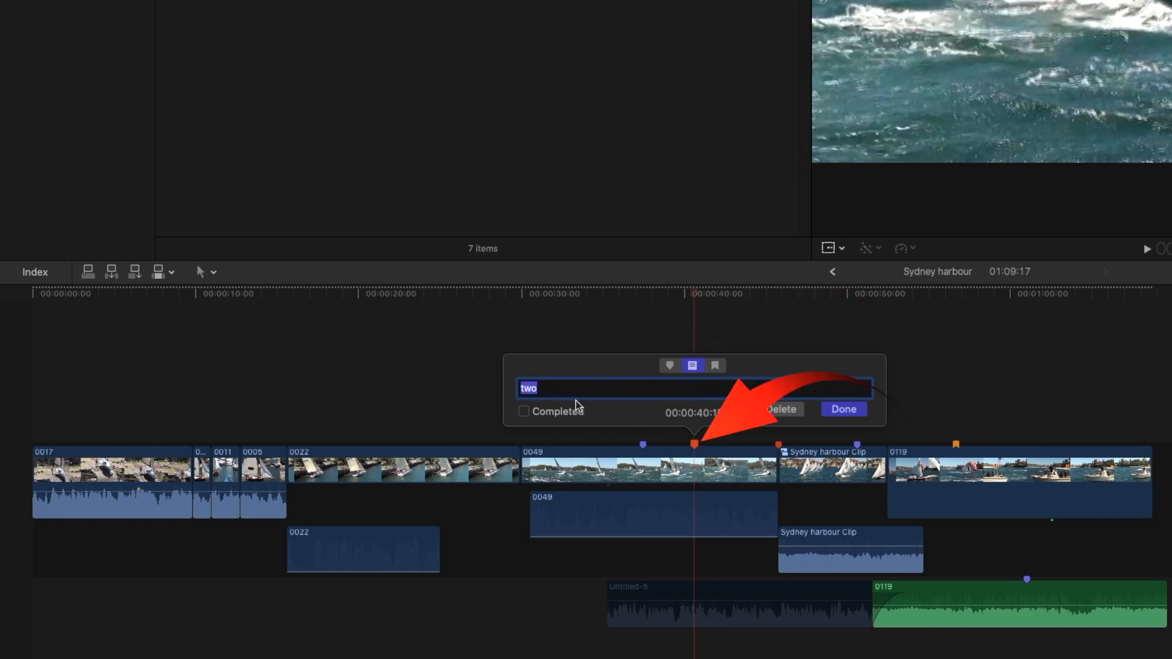
key(Return)
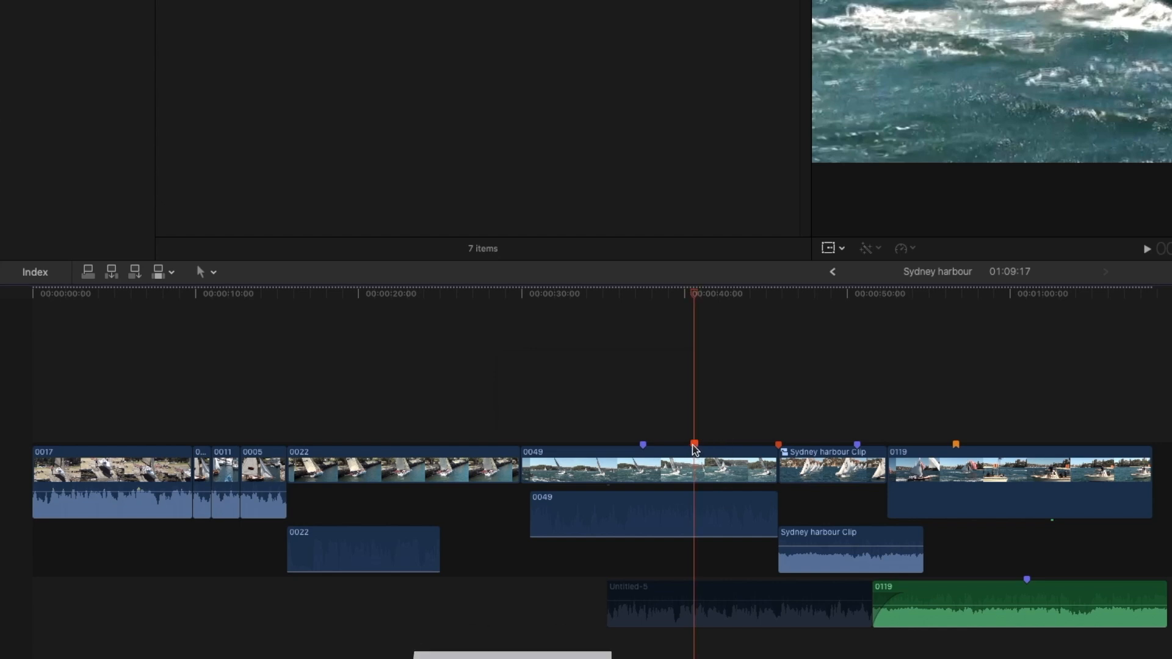
Step: Mark the "todo" marker at 00:00:40:15 on clip 0049 as completed
key(m)
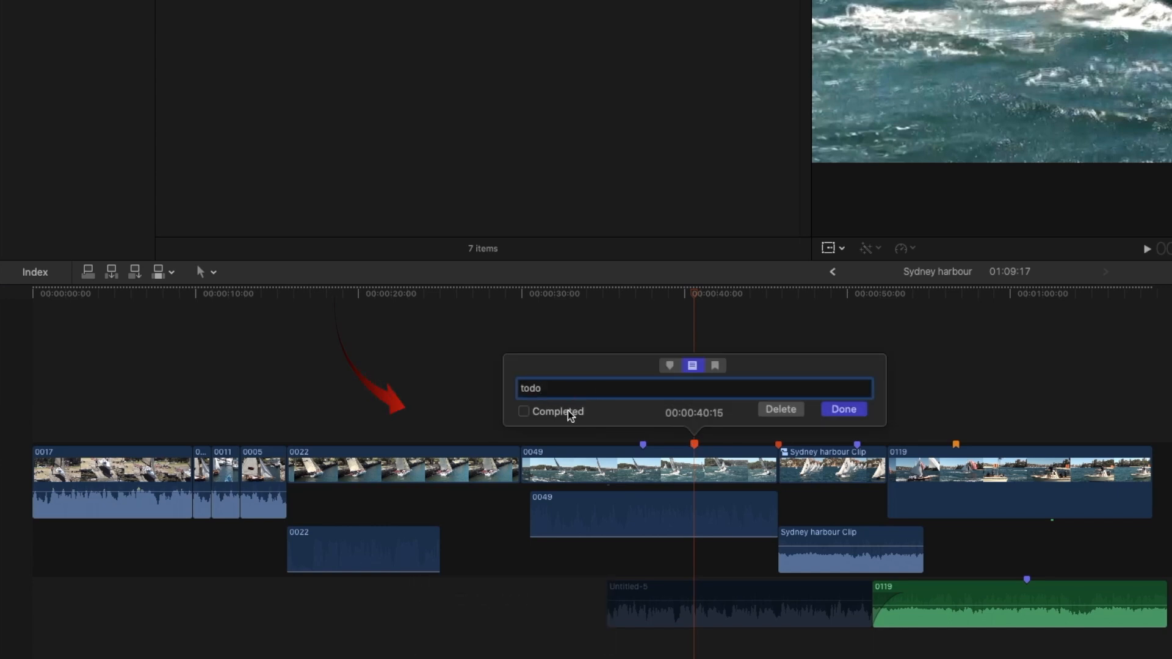
click(524, 412)
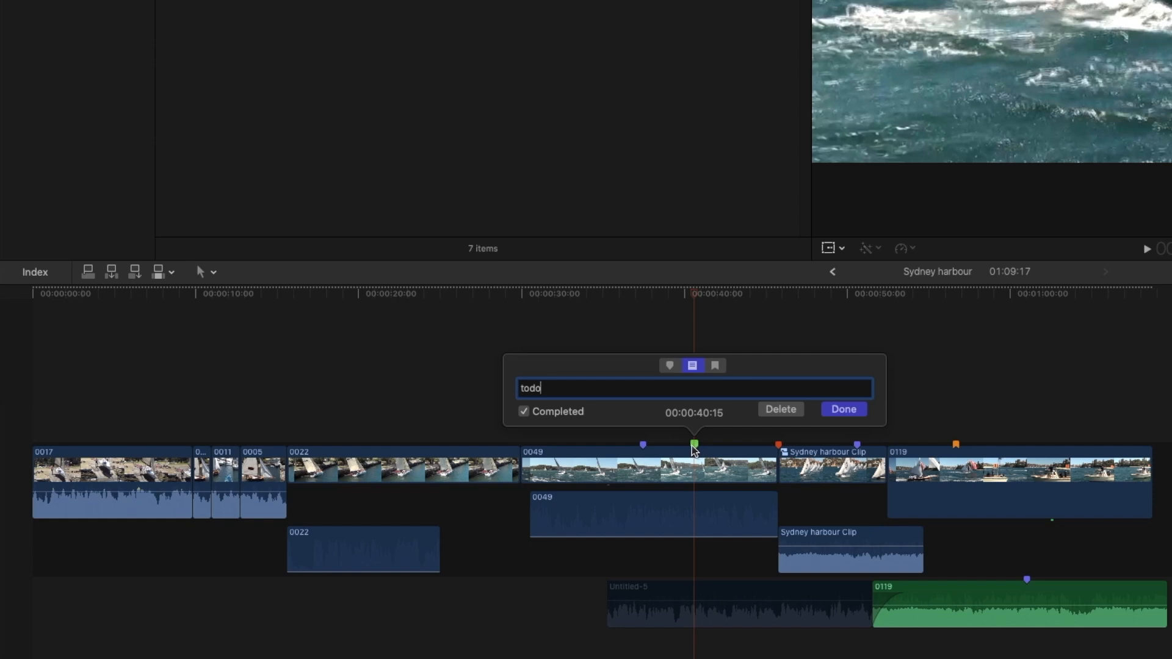
click(844, 410)
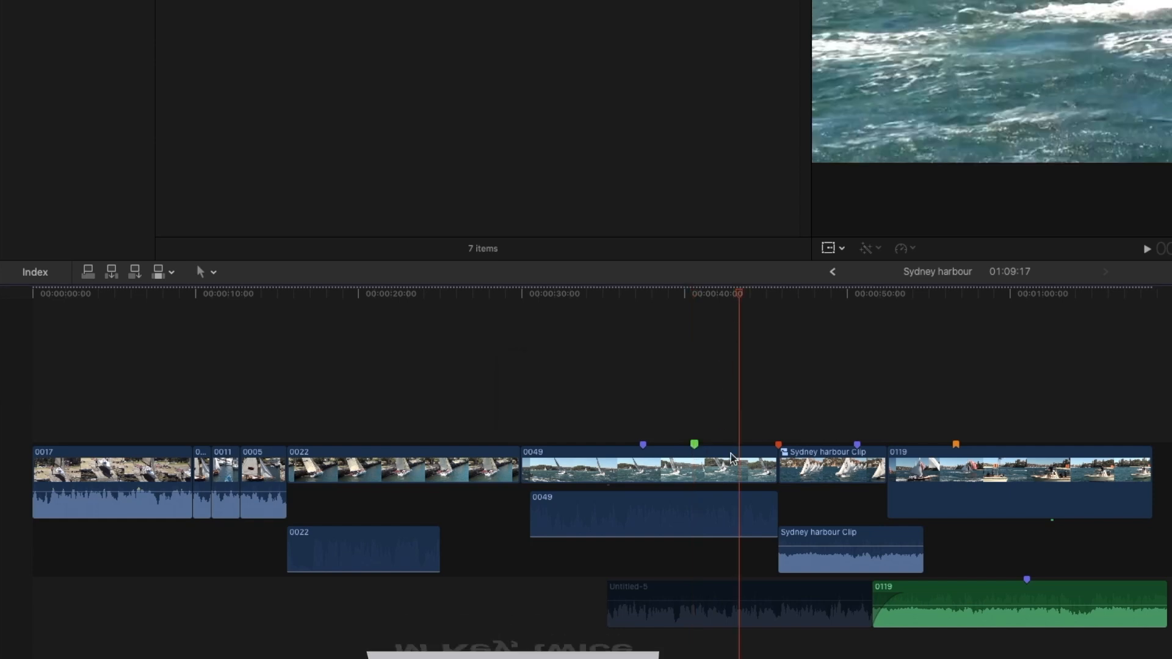
Step: Add a marker at 00:00:43:09 on clip 0049 and make it a chapter marker
key(m)
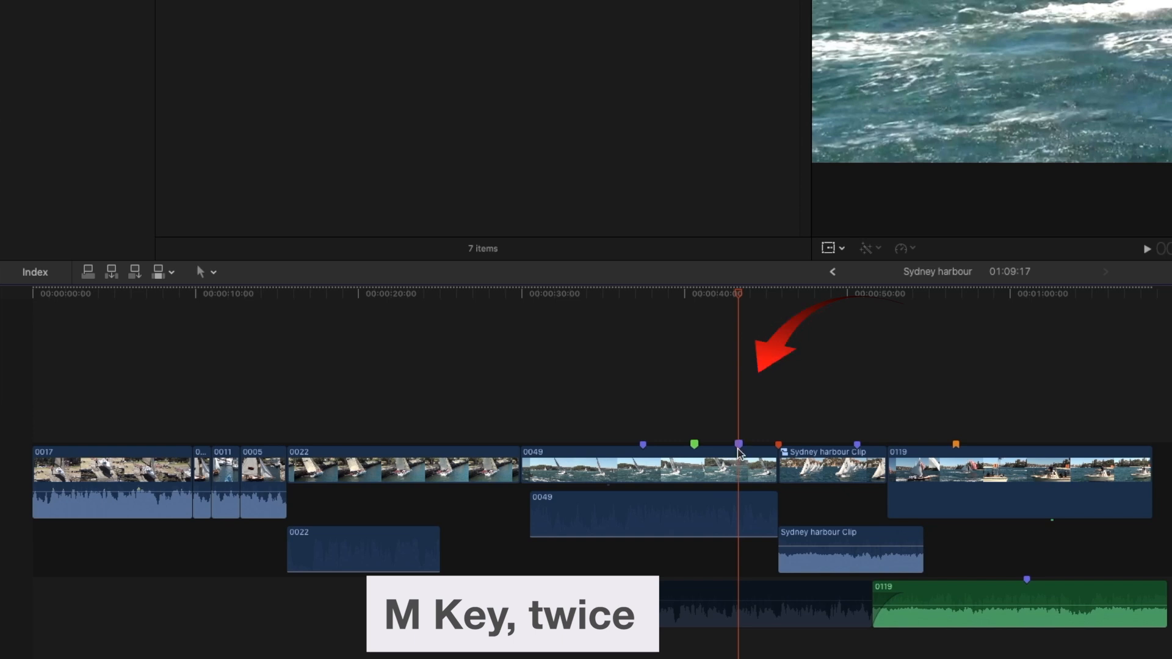
key(m)
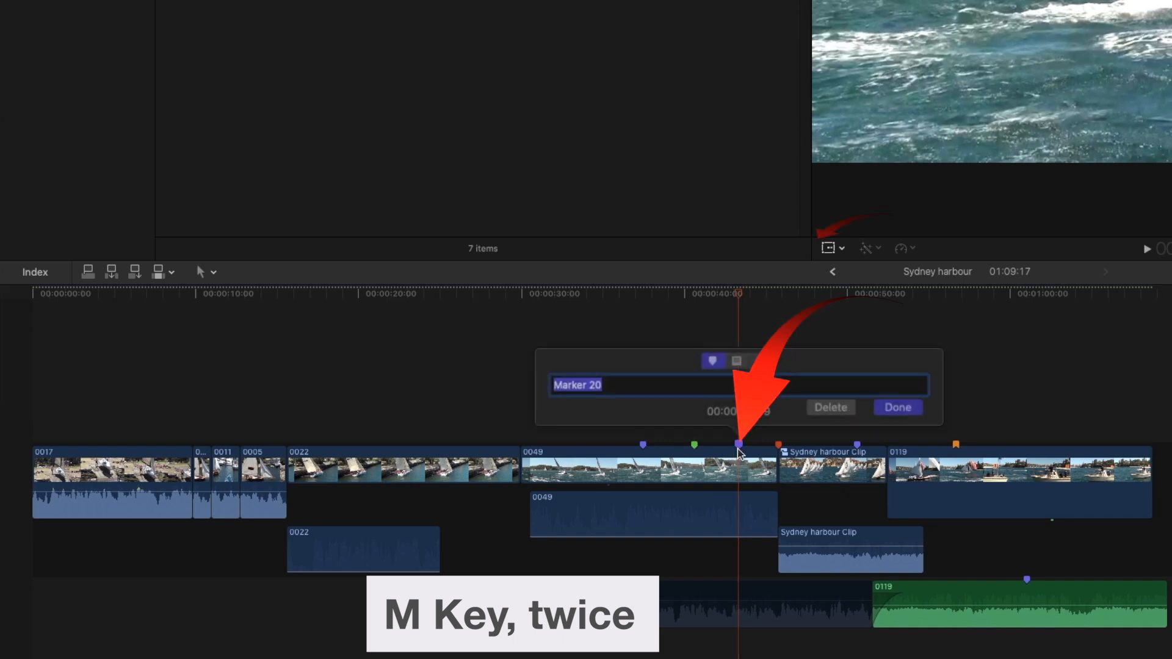
click(760, 367)
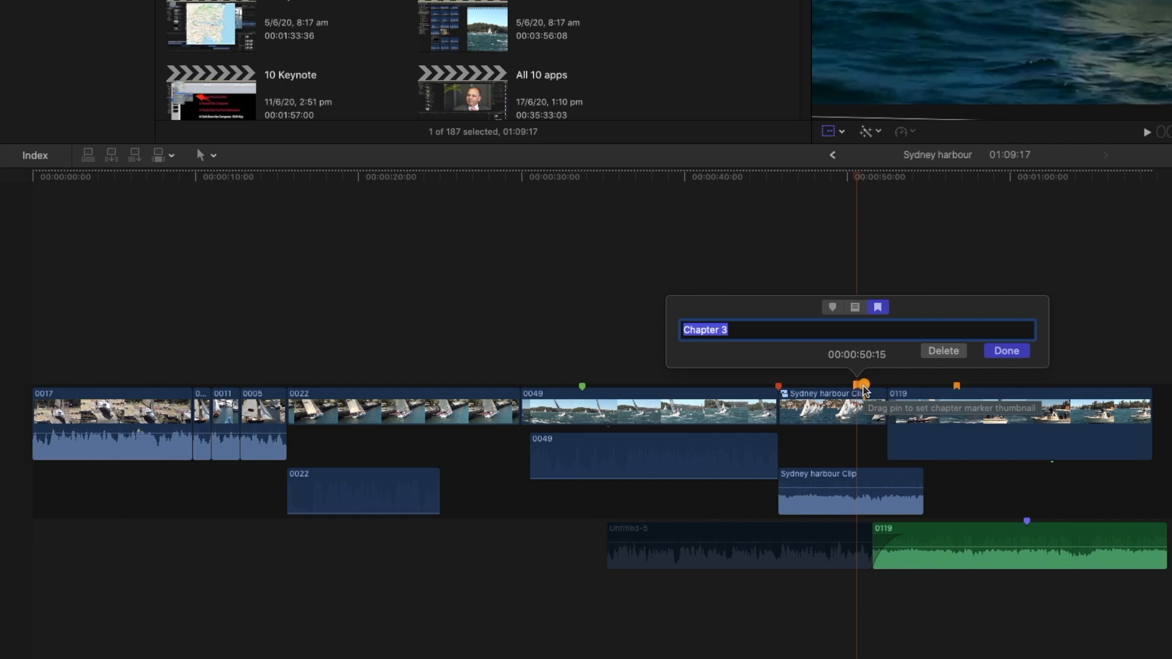
Step: Move the thumbnail pin of the chapter marker at 00:00:50:15 to near the start of clip 0119 and view that frame
drag(865, 389, 912, 389)
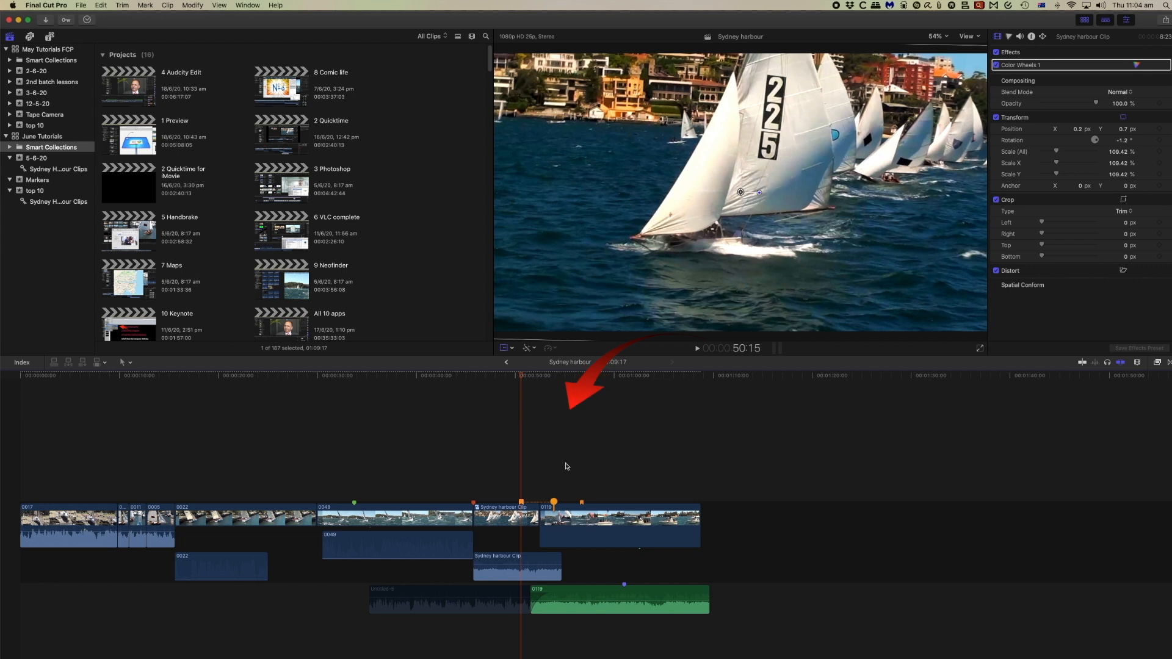
click(554, 377)
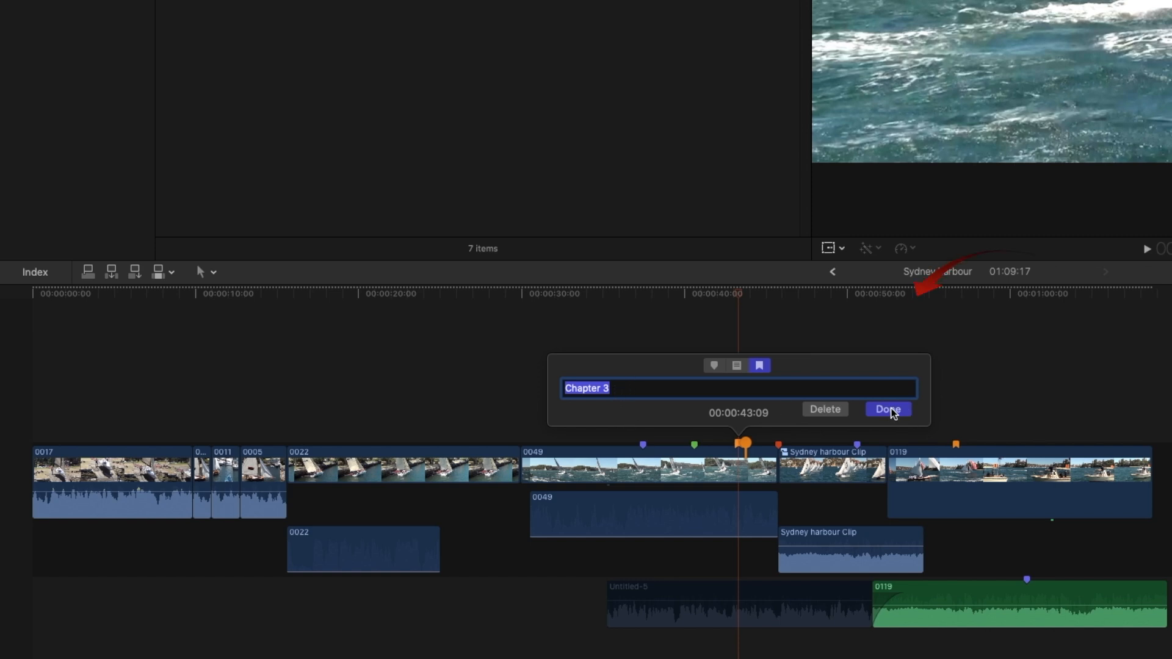
Step: Delete the chapter marker at 00:00:43:09 on clip 0049
click(825, 409)
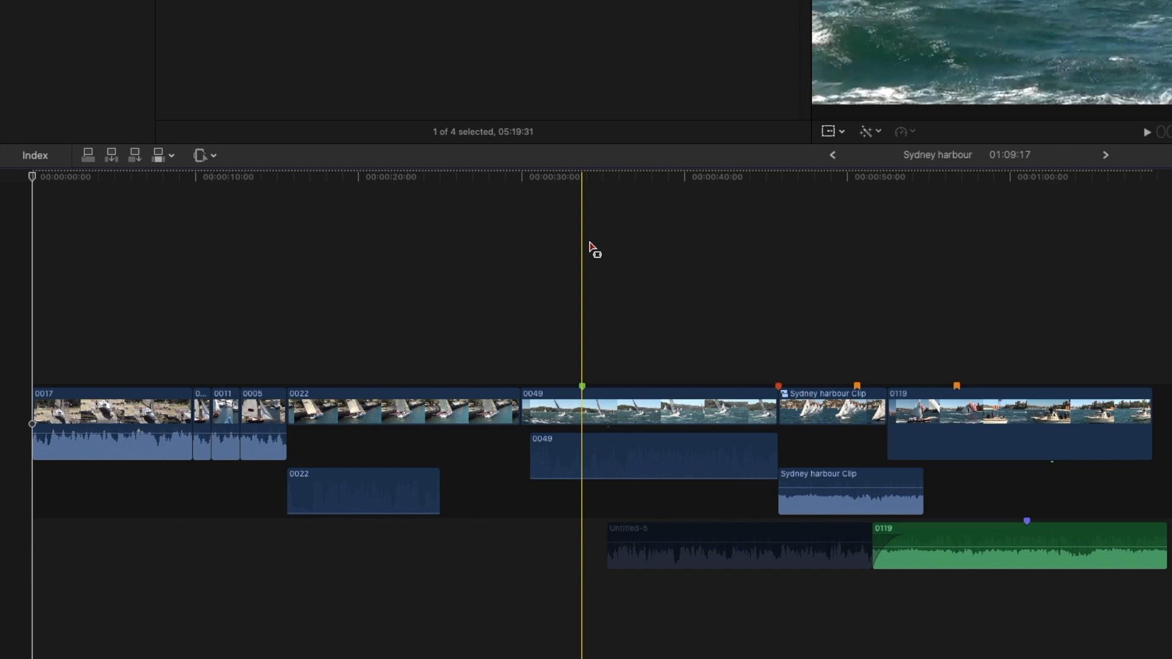
Step: Delete all markers in the selected Sydney harbour Clip, and undo the deletion
key(a)
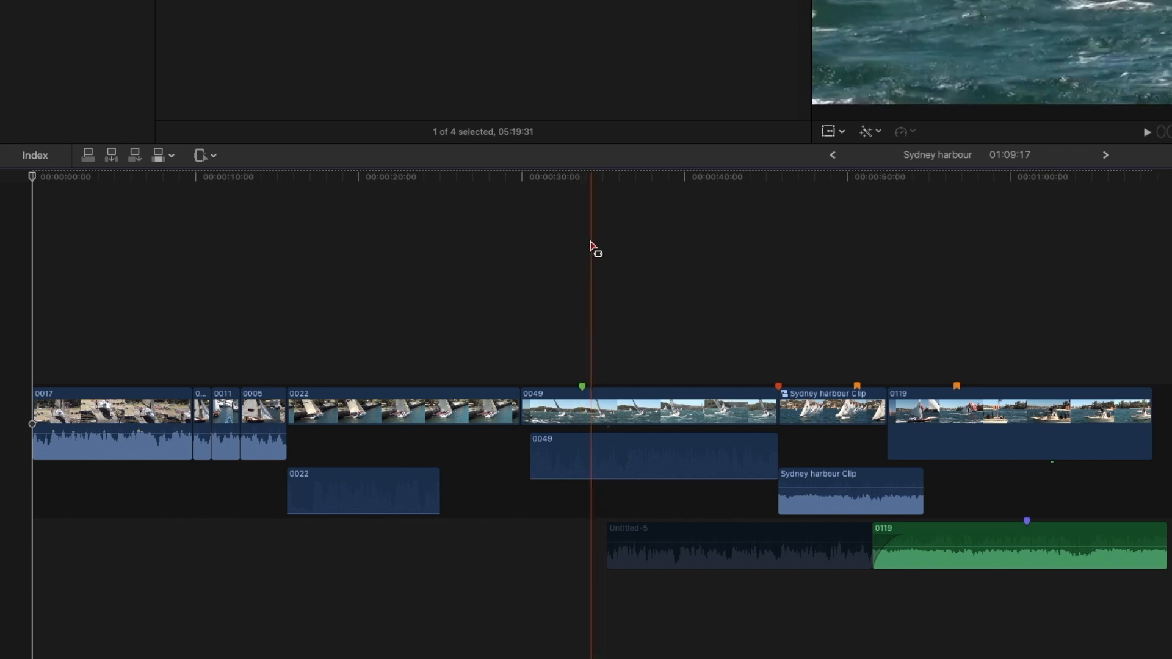
key(Home)
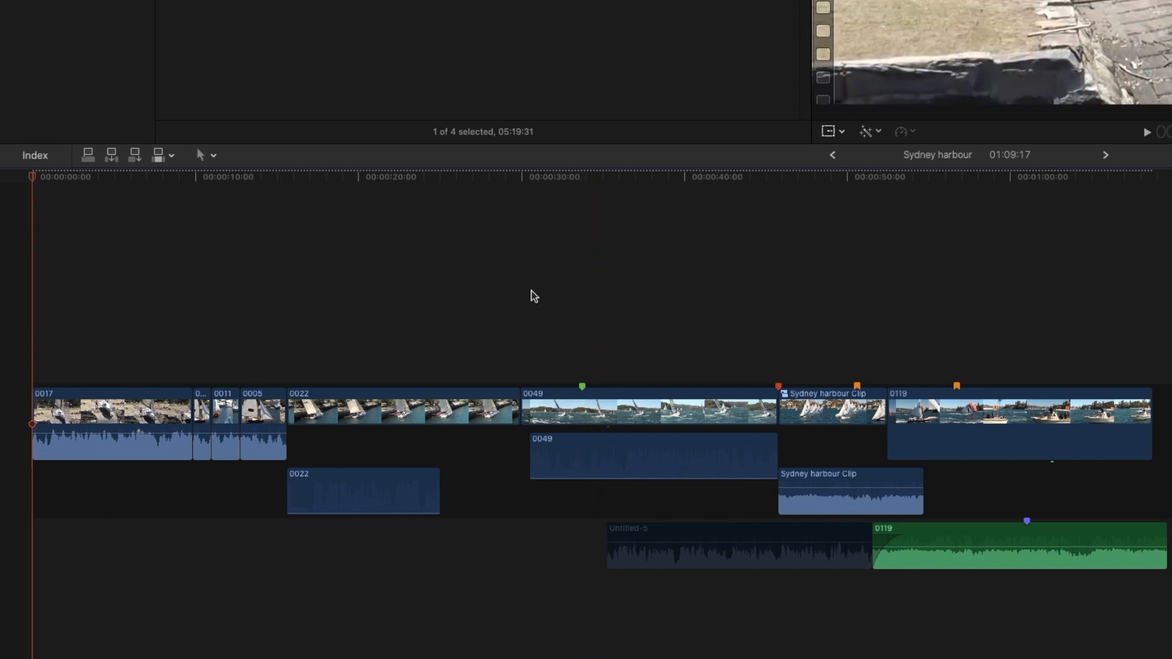
click(835, 414)
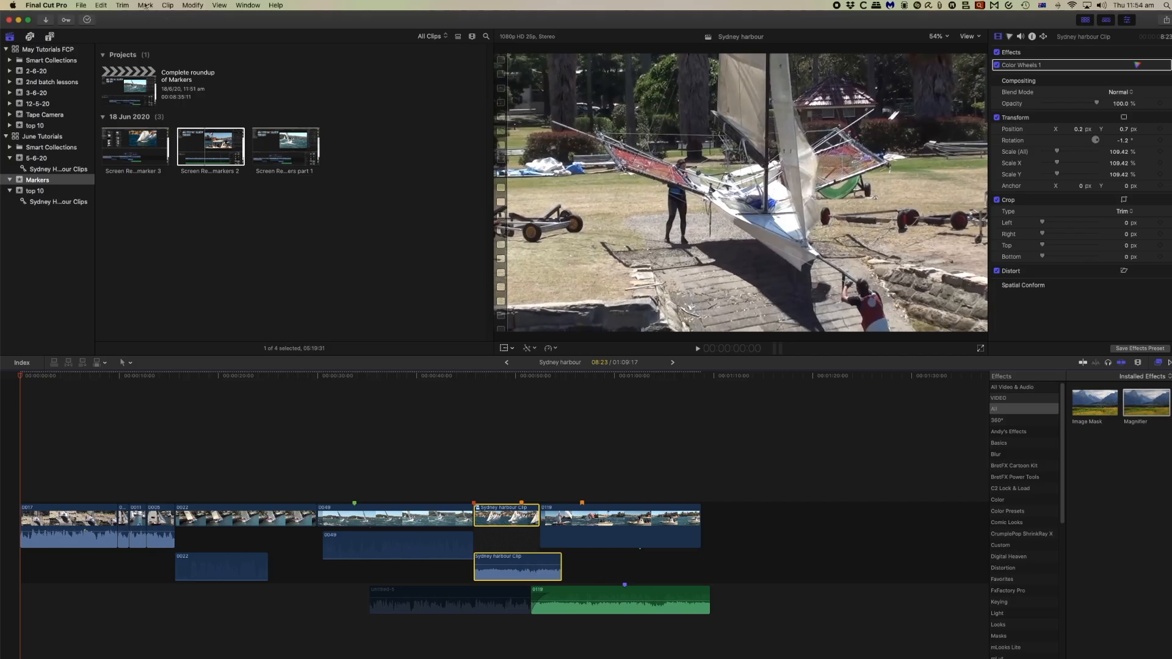
click(145, 5)
mouse_move(184, 118)
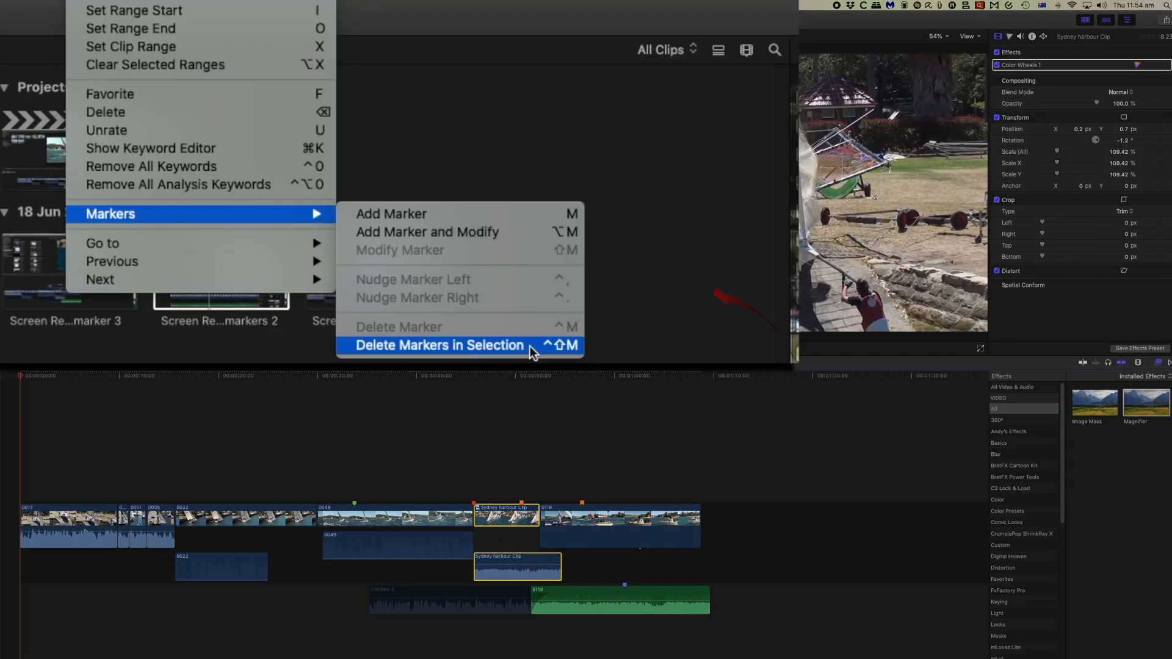
click(530, 346)
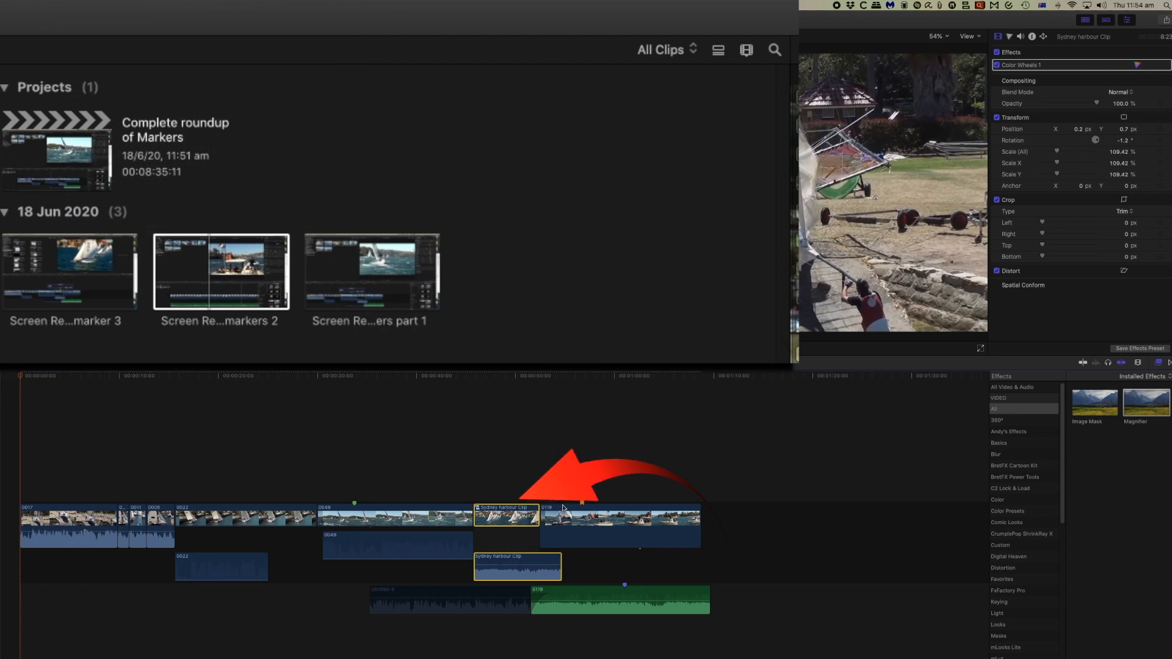
key(super+z)
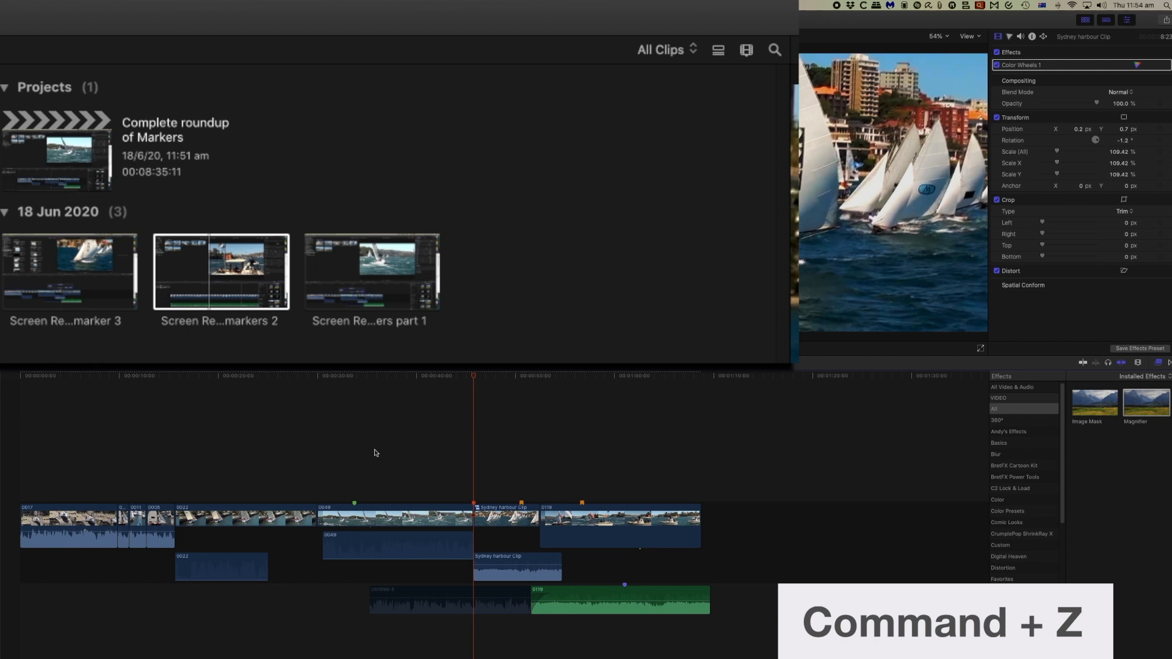
Step: Delete all markers within a range selected from early in clip 0049 to near the end of Sydney harbour Clip, and undo the deletion
key(r)
drag(333, 511, 341, 512)
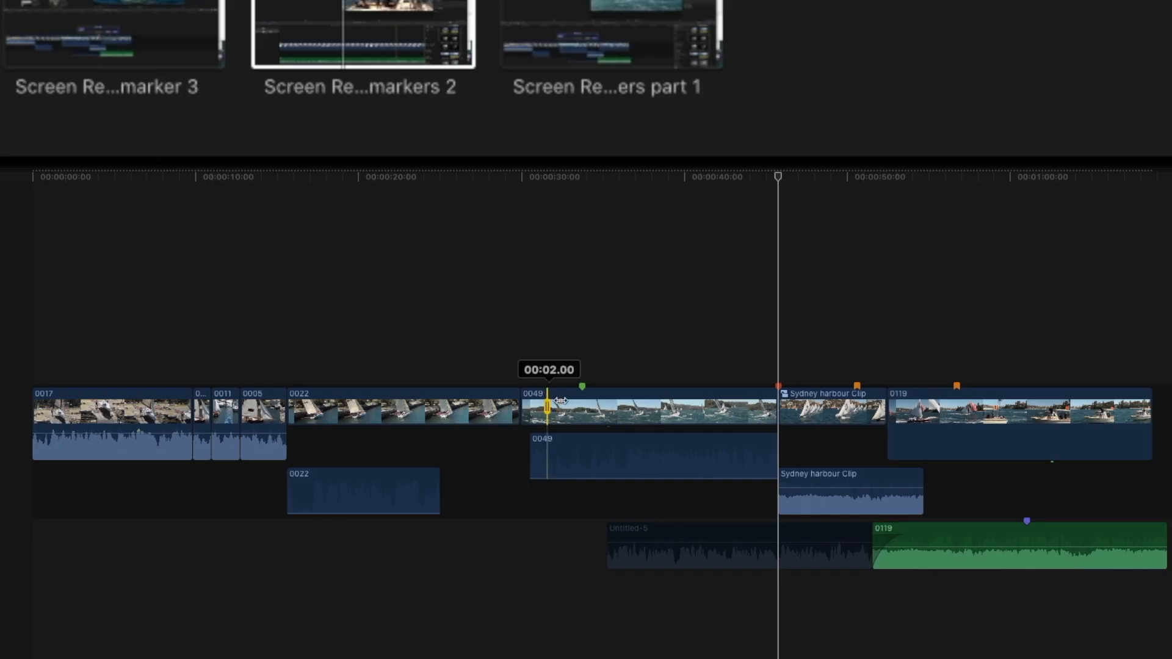
drag(560, 400, 873, 427)
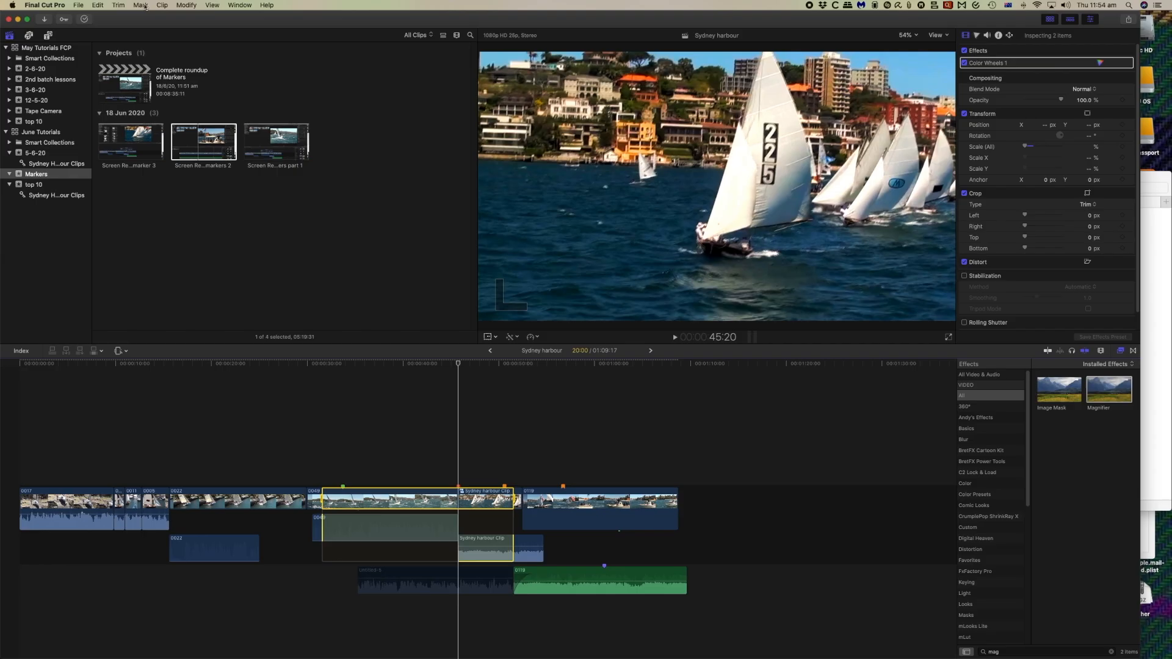
click(140, 5)
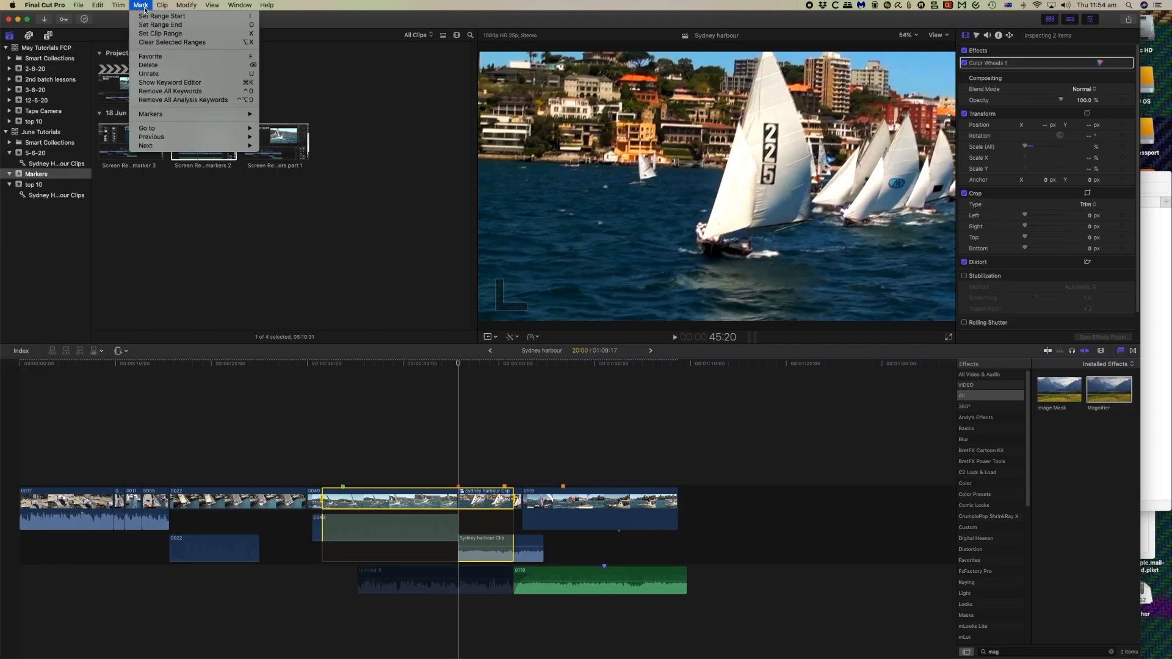
mouse_move(164, 115)
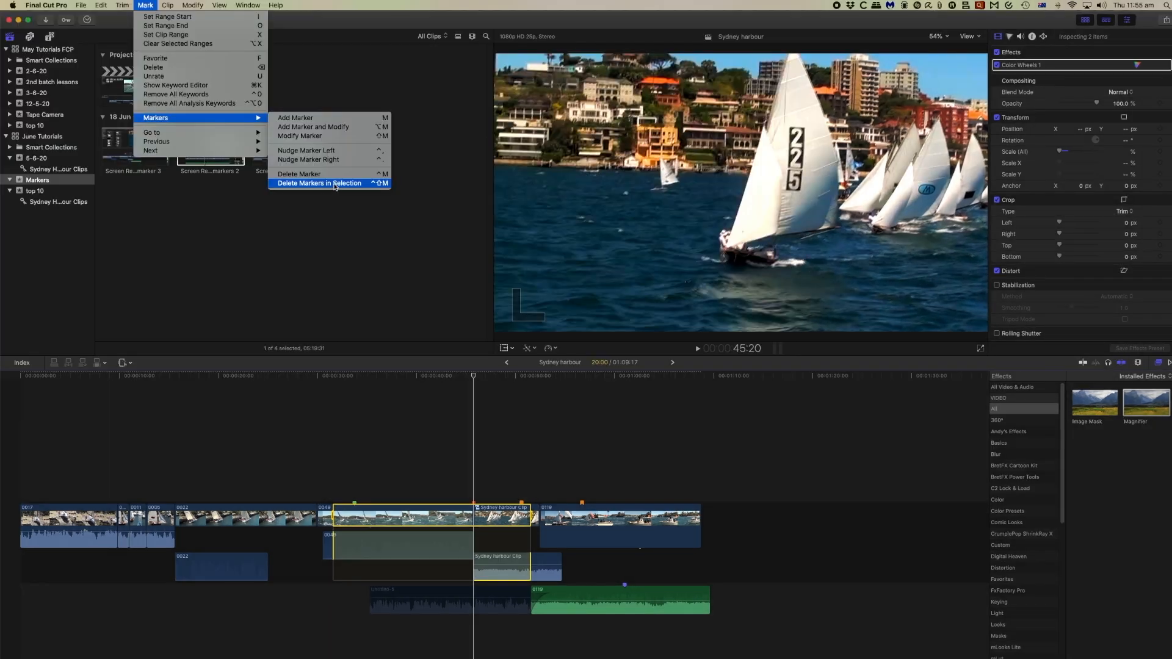
click(336, 184)
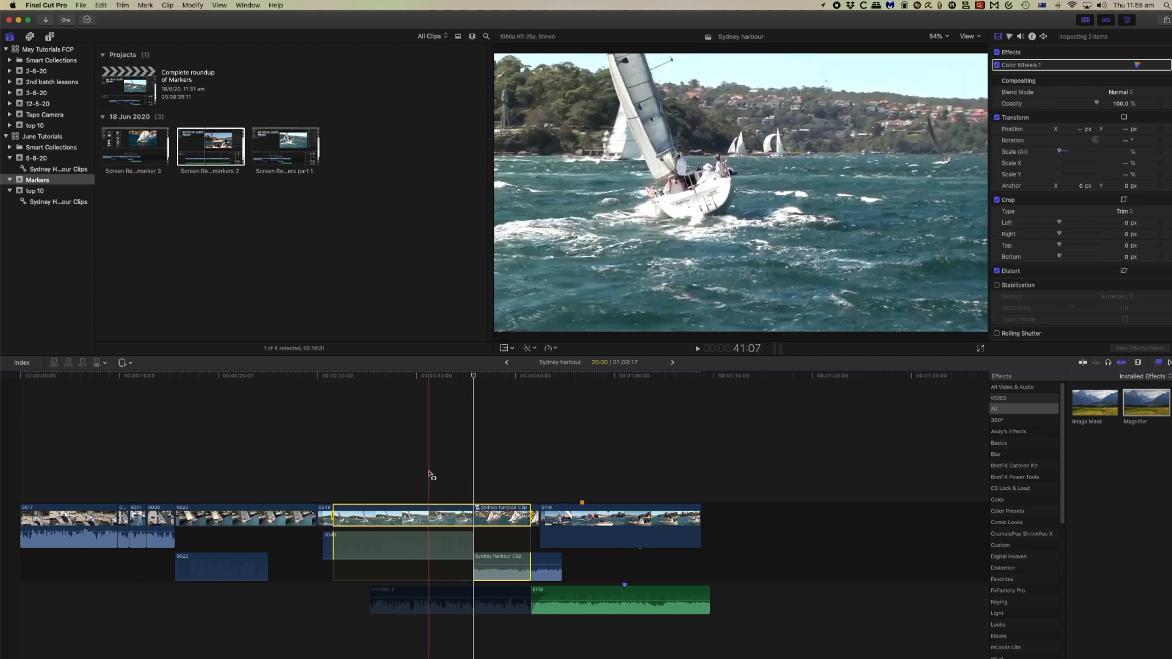
key(l)
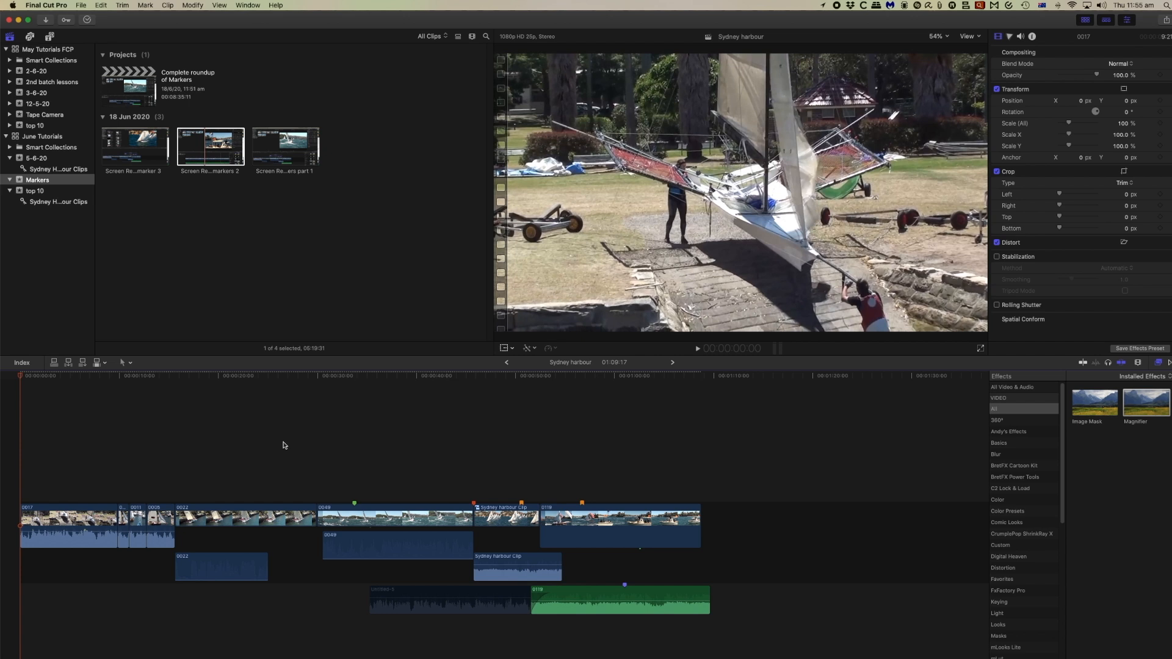
Step: Select every clip in the timeline and delete all markers in the selection
key(super+a)
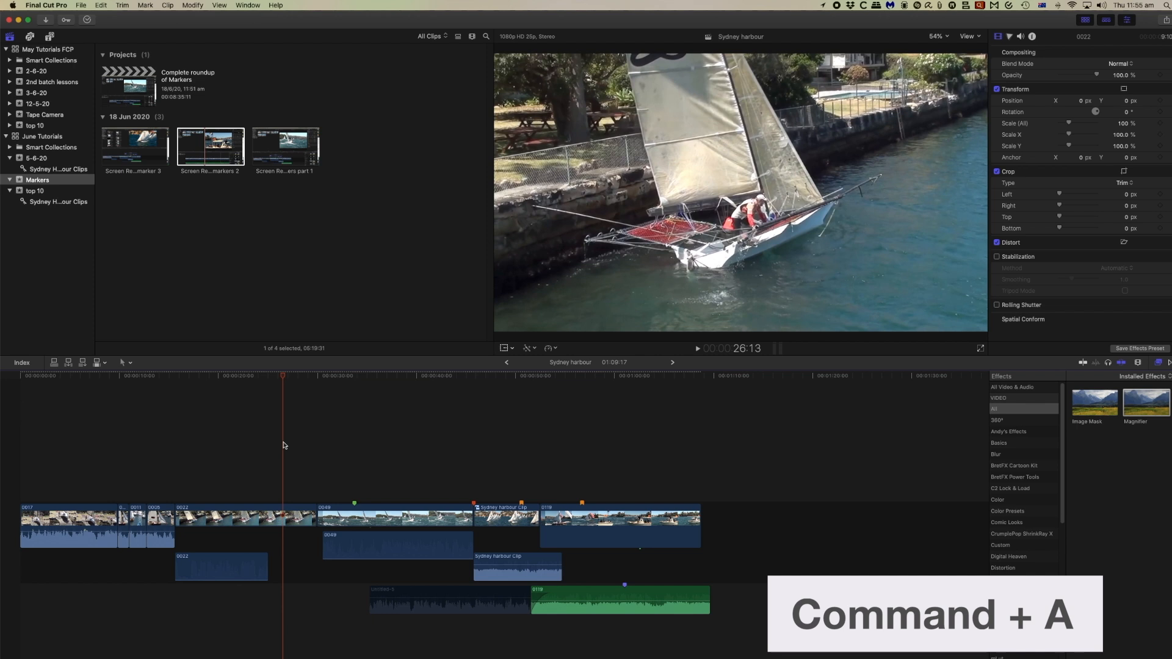
key(super+a)
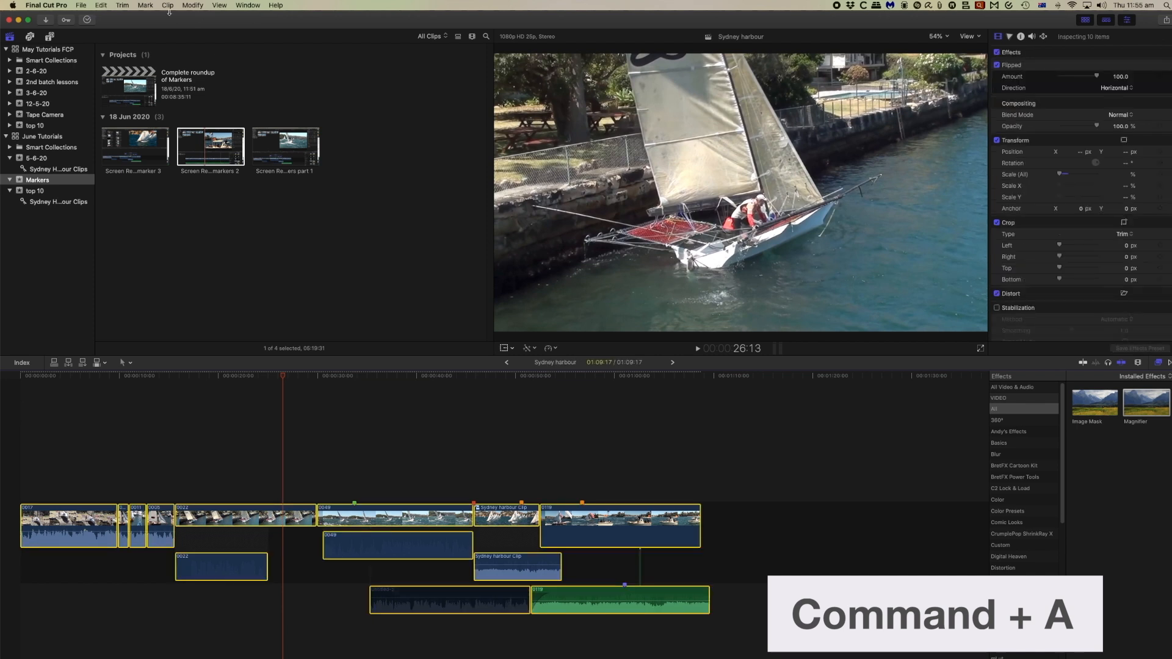
click(147, 6)
mouse_move(202, 118)
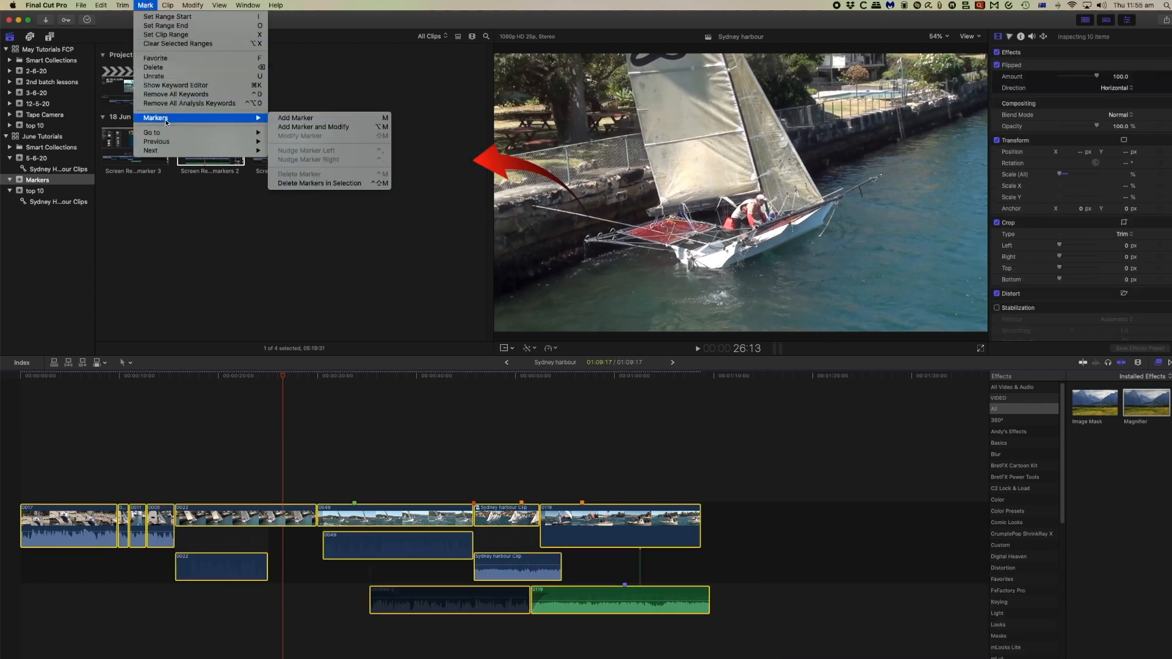
click(330, 184)
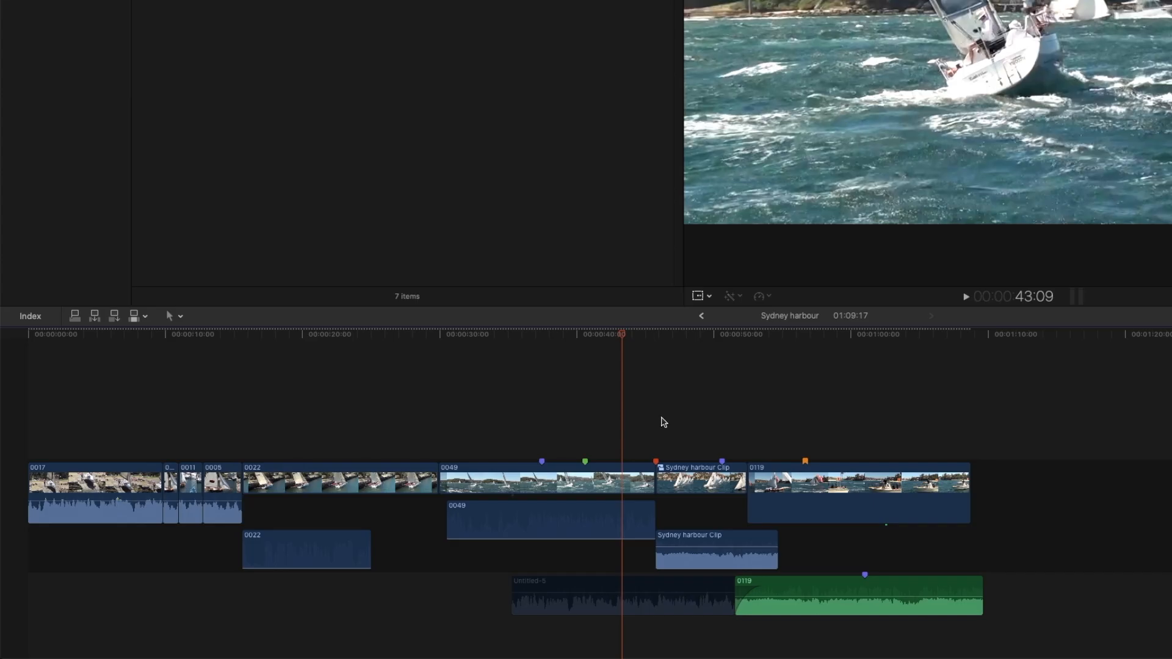
Step: Show only incomplete to-do items in the timeline index and jump to Marker 11
click(30, 316)
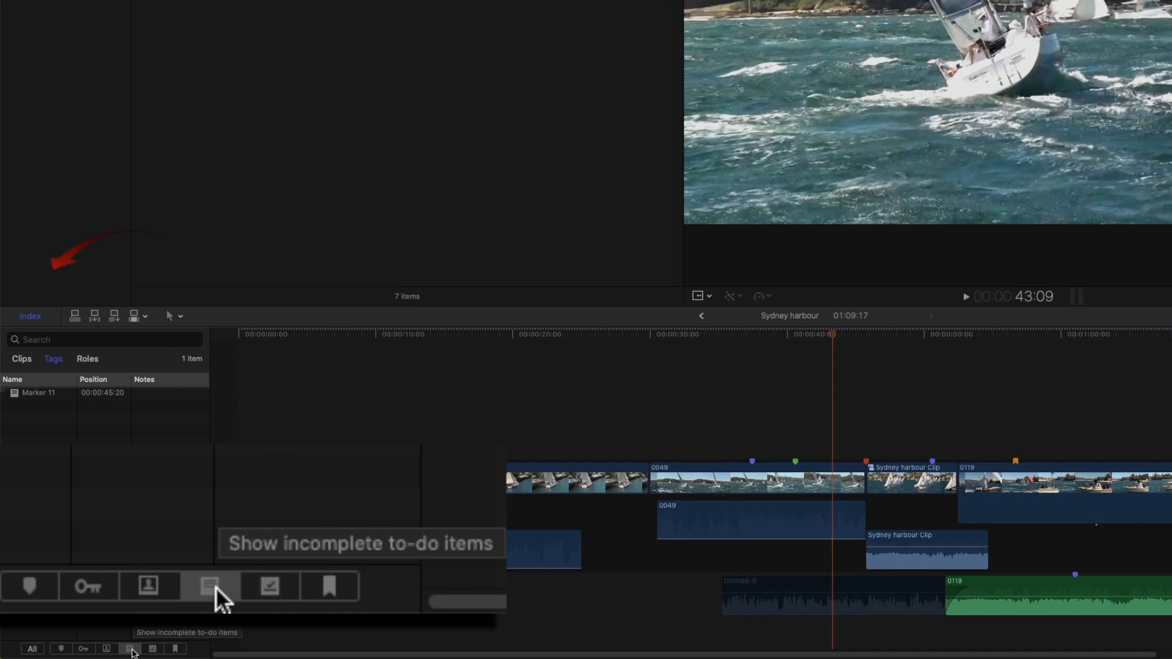
click(60, 394)
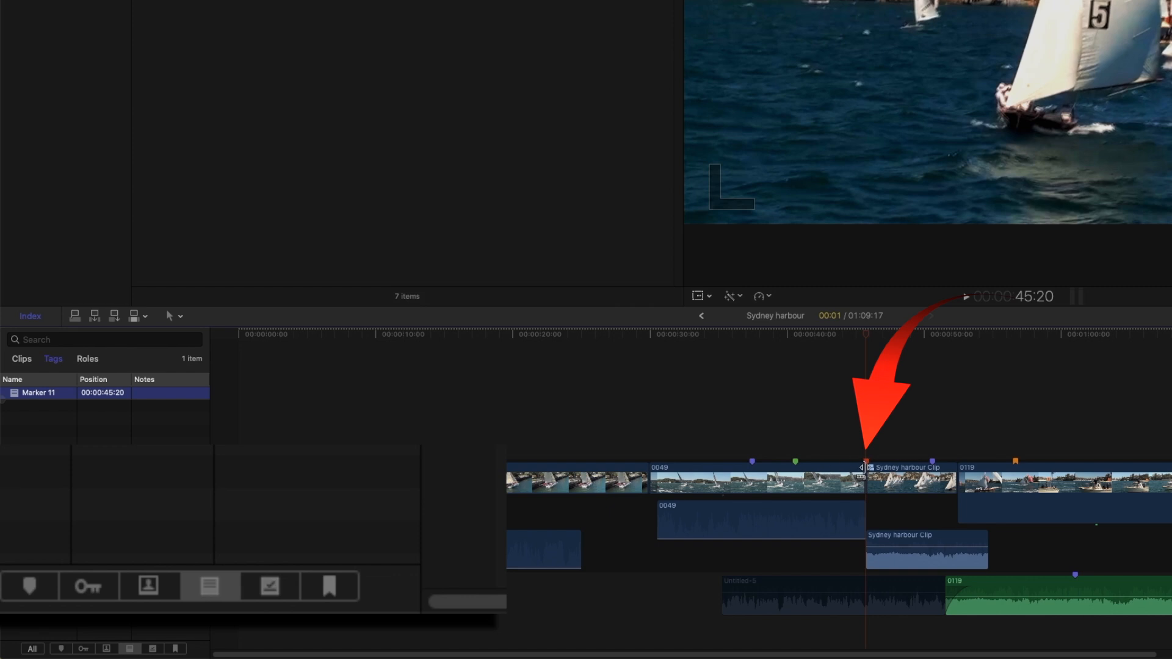
Step: Show only standard markers in the timeline index and jump to Marker 18, followed by the marker named new
click(61, 649)
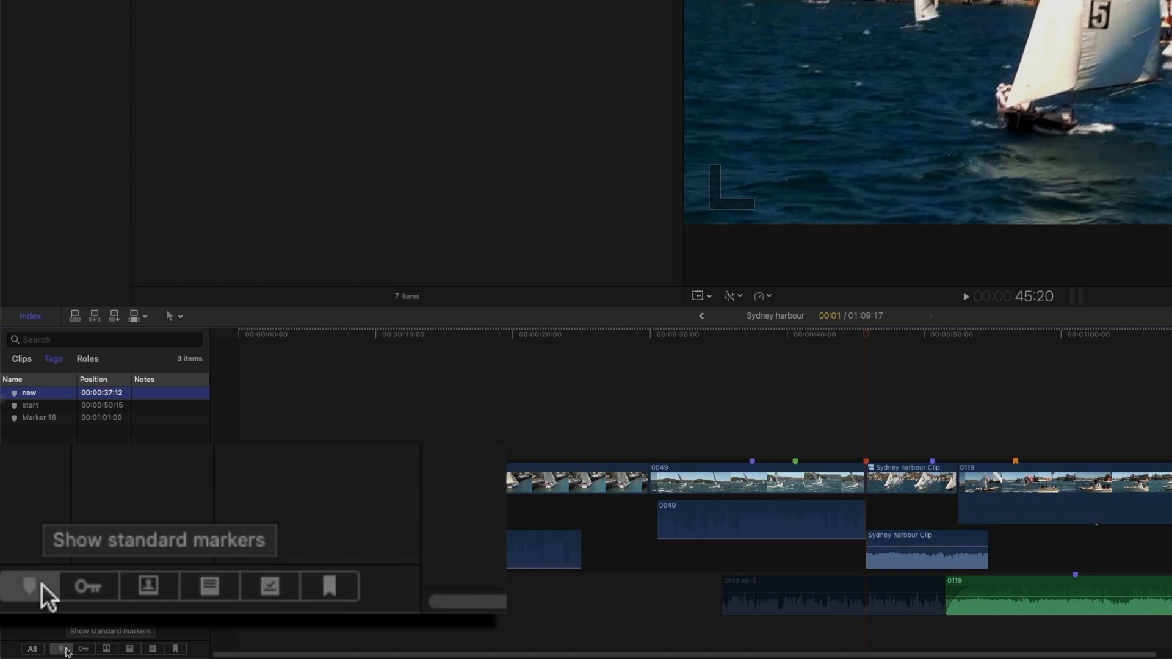
click(47, 419)
click(45, 392)
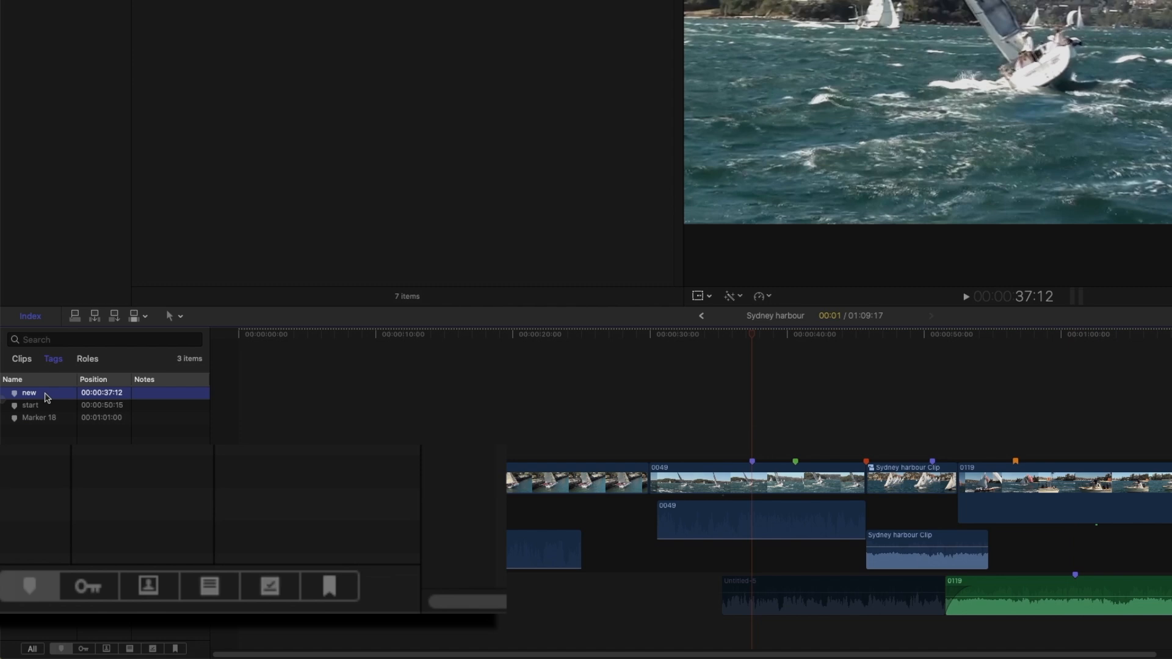
Step: Show only chapter markers in the timeline index, jump to Chapter 2, and open and close its marker settings
click(177, 649)
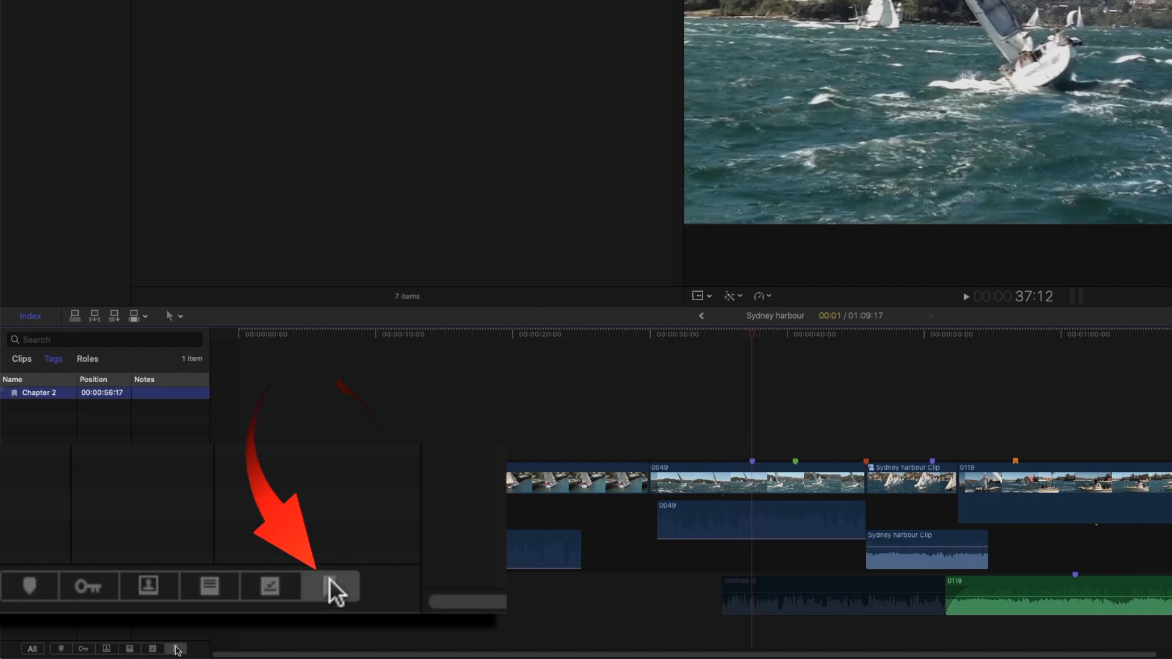
click(49, 393)
click(17, 395)
click(17, 395)
key(Return)
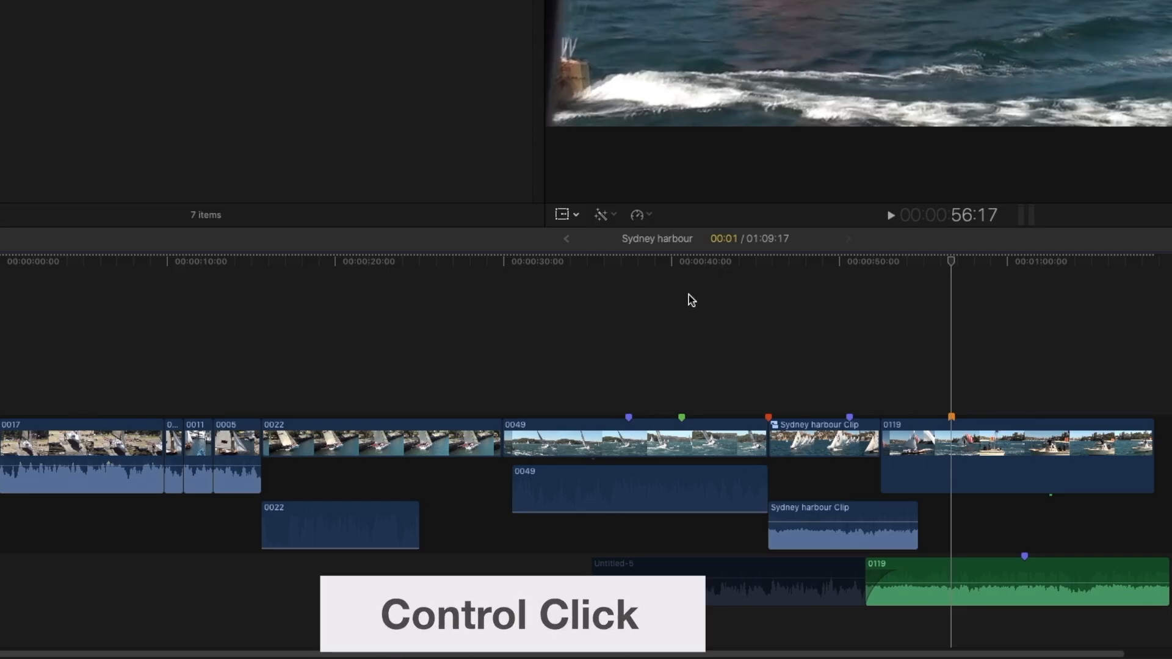
Step: Cut the completed to-do marker at 40:15 on clip 0049 and paste it at 33:19 on the same clip
click(679, 262)
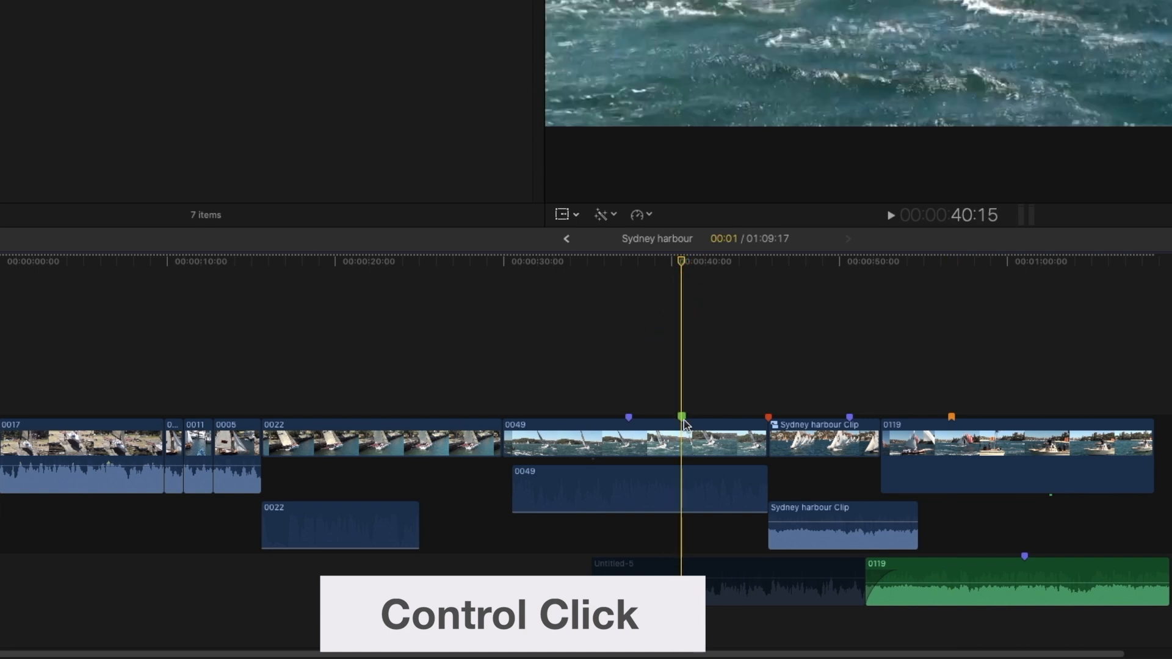
ctrl+click(684, 420)
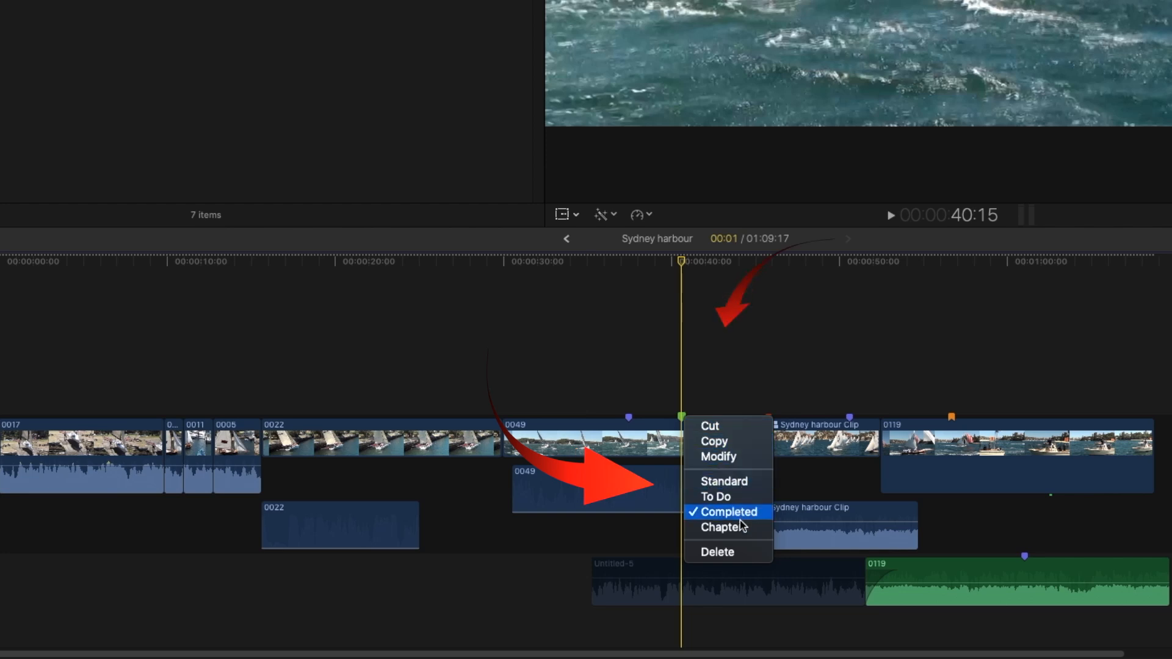
click(736, 434)
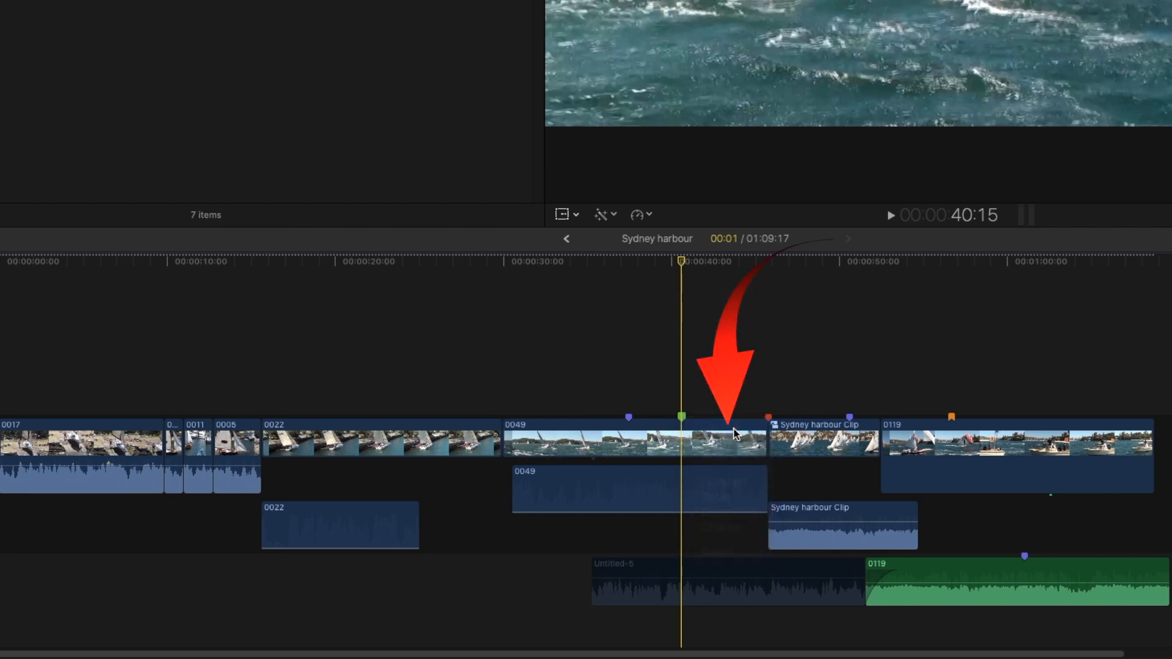
click(567, 351)
key(super+v)
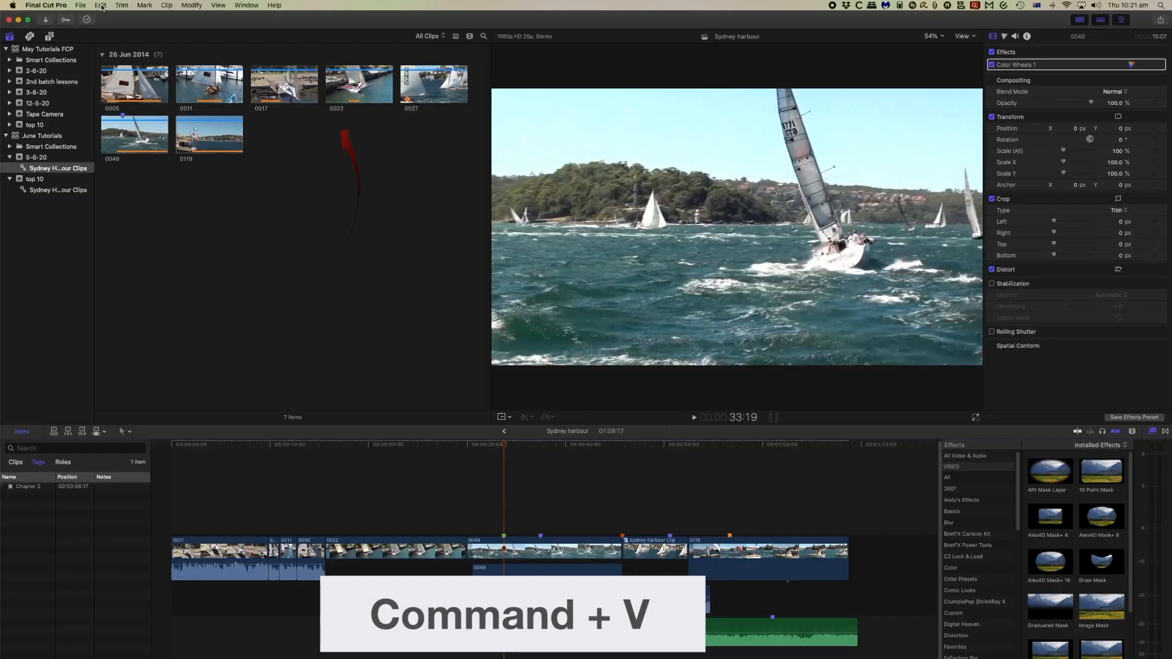
click(100, 5)
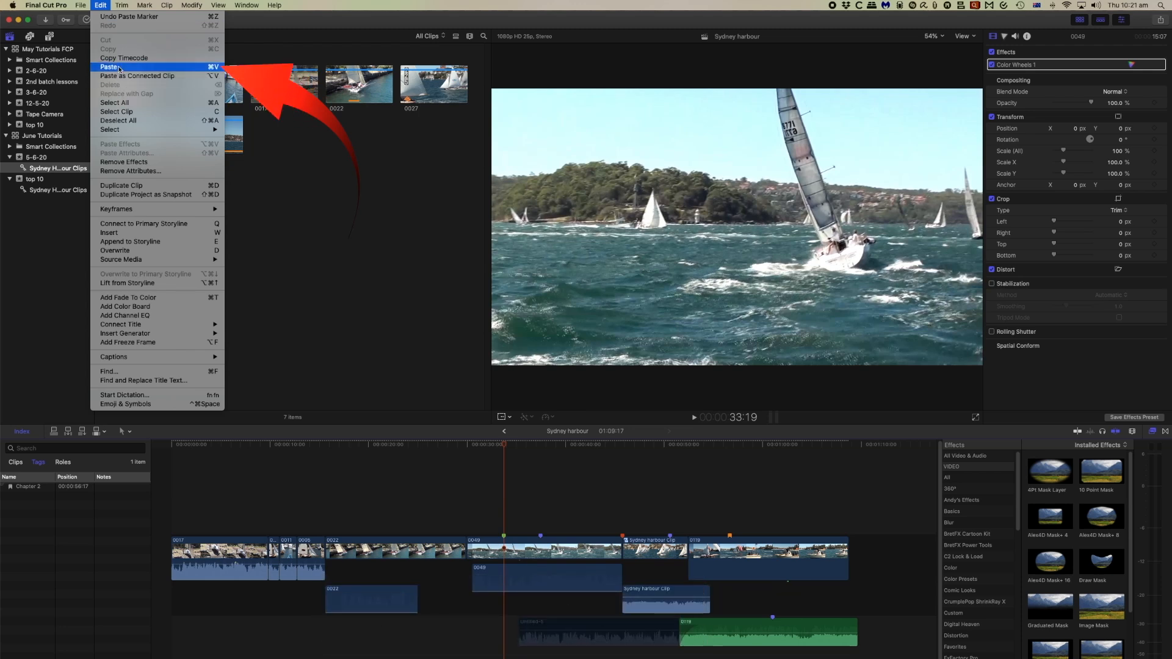
click(119, 67)
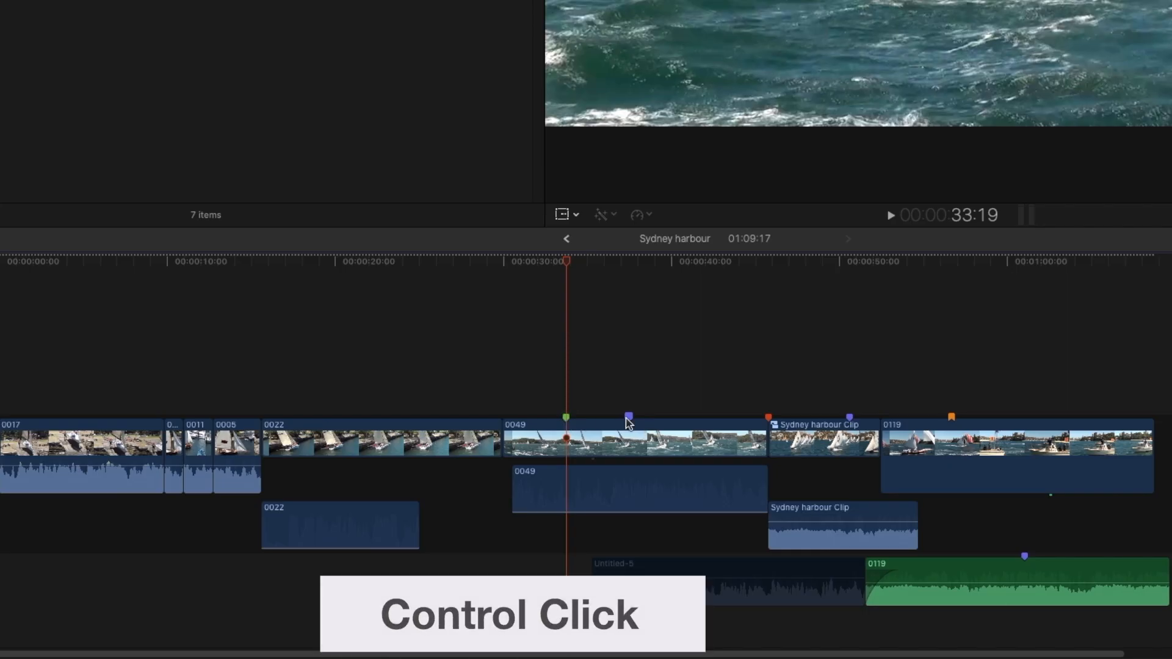
Step: Open the settings of the standard marker named new on clip 0049, close them, and delete that marker
ctrl+click(630, 418)
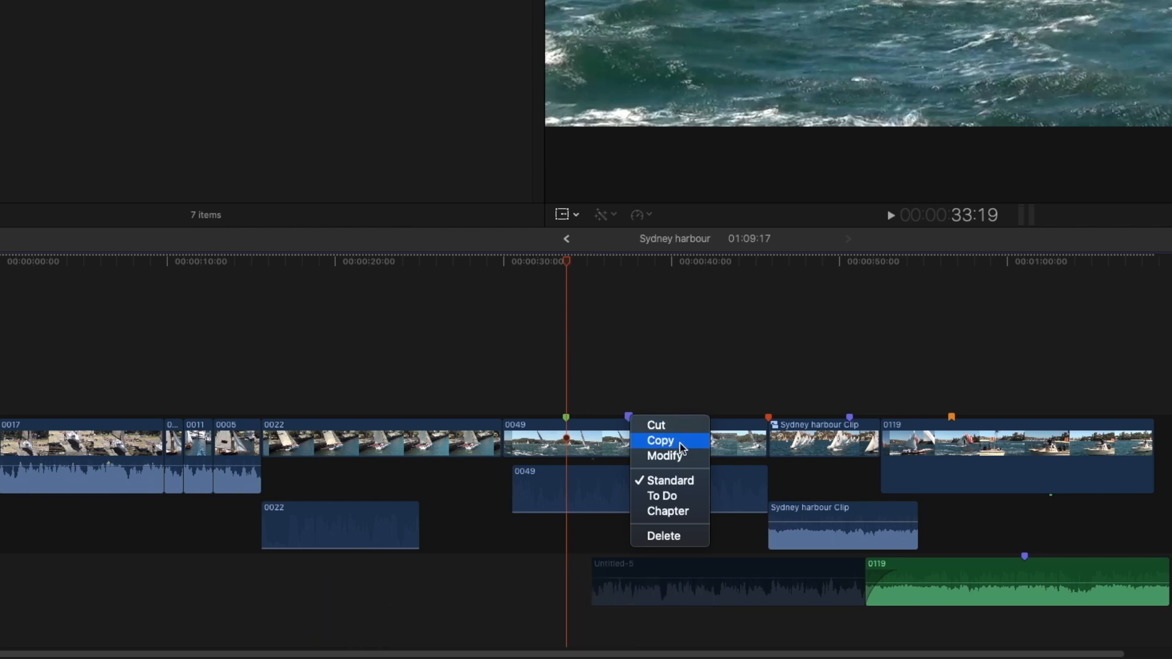
click(665, 456)
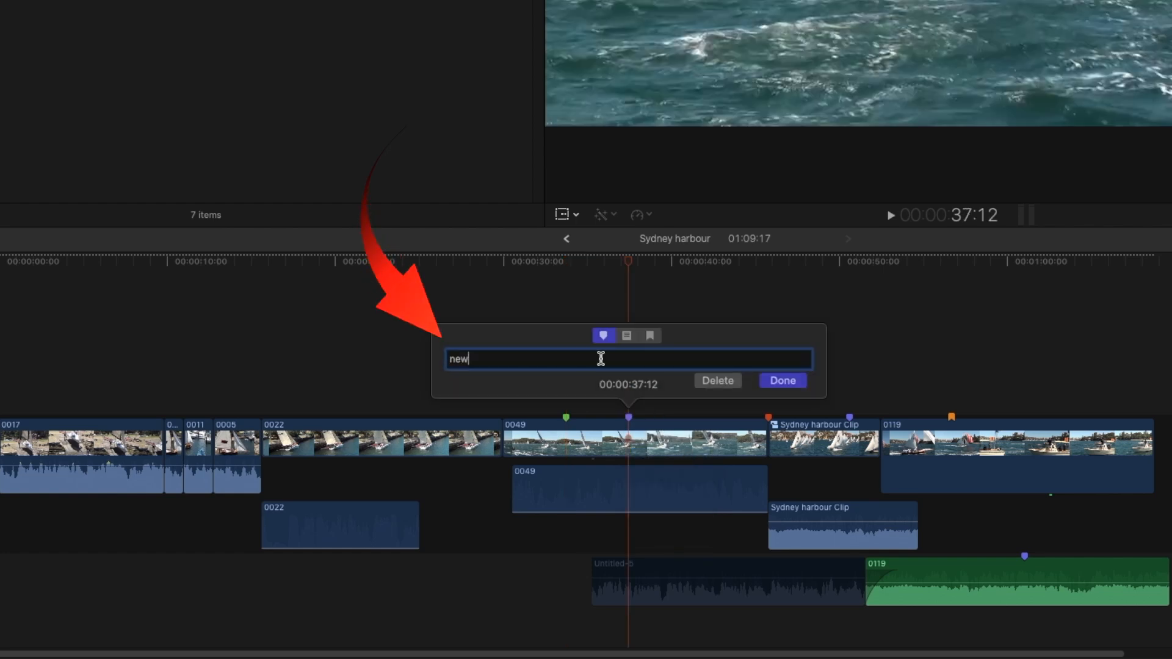
click(763, 386)
ctrl+click(628, 417)
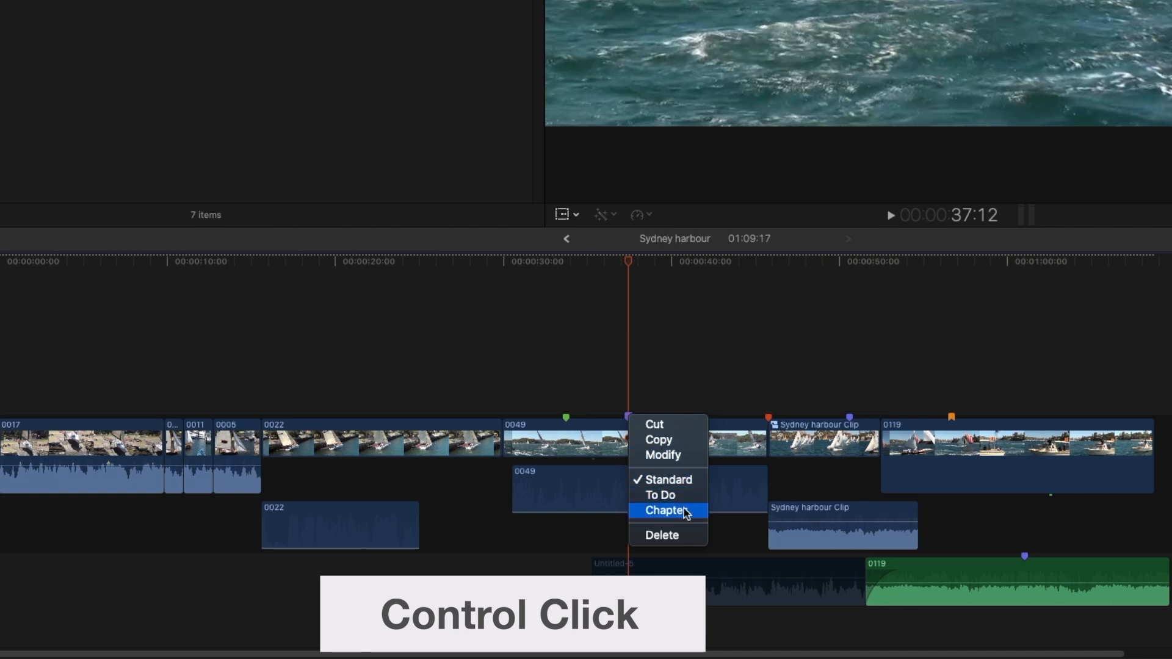
click(684, 536)
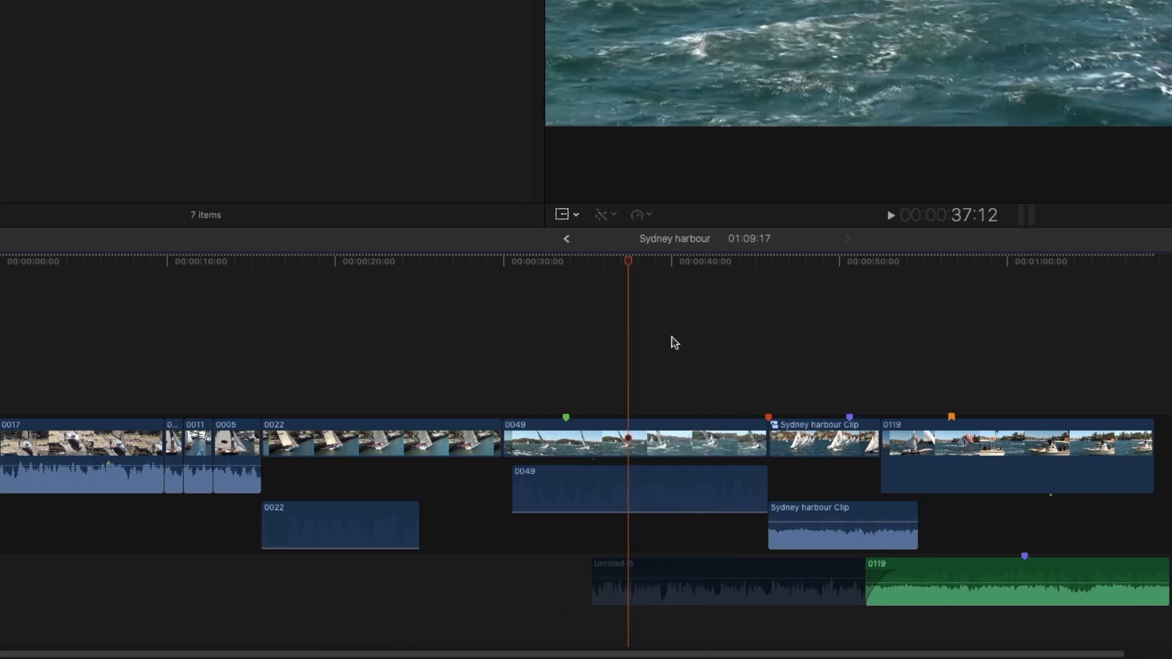
Step: Nudge the chapter marker on clip 0119 later, frame by frame, from 56:17 to 57:02
click(944, 263)
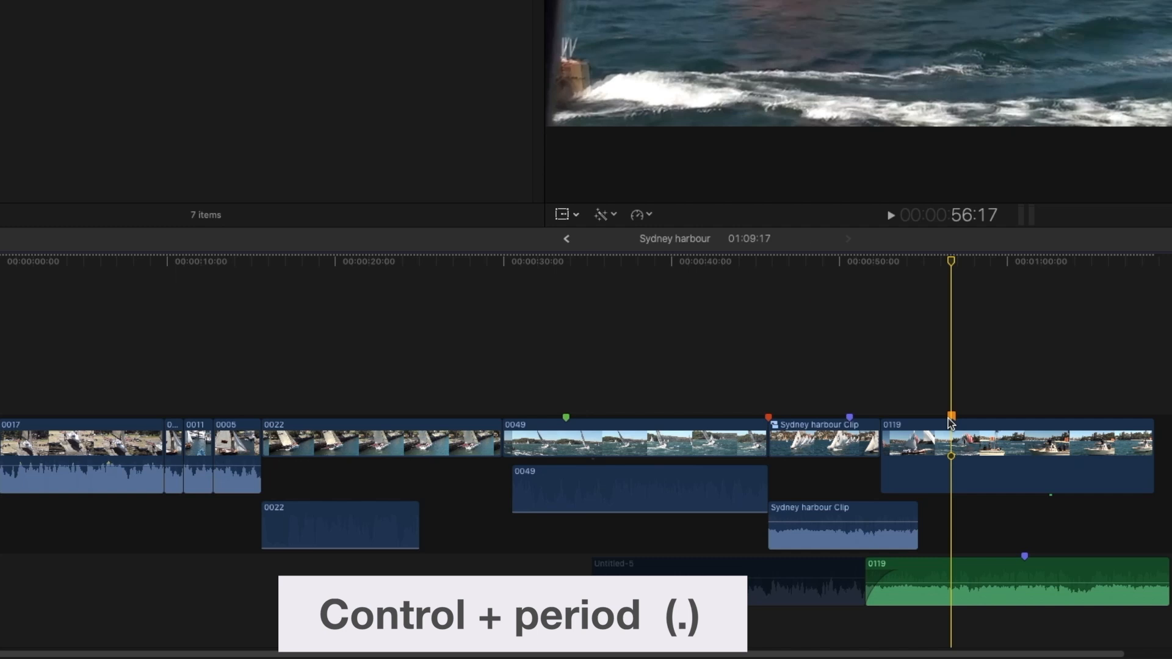
key(ctrl+period)
key(ctrl+period)
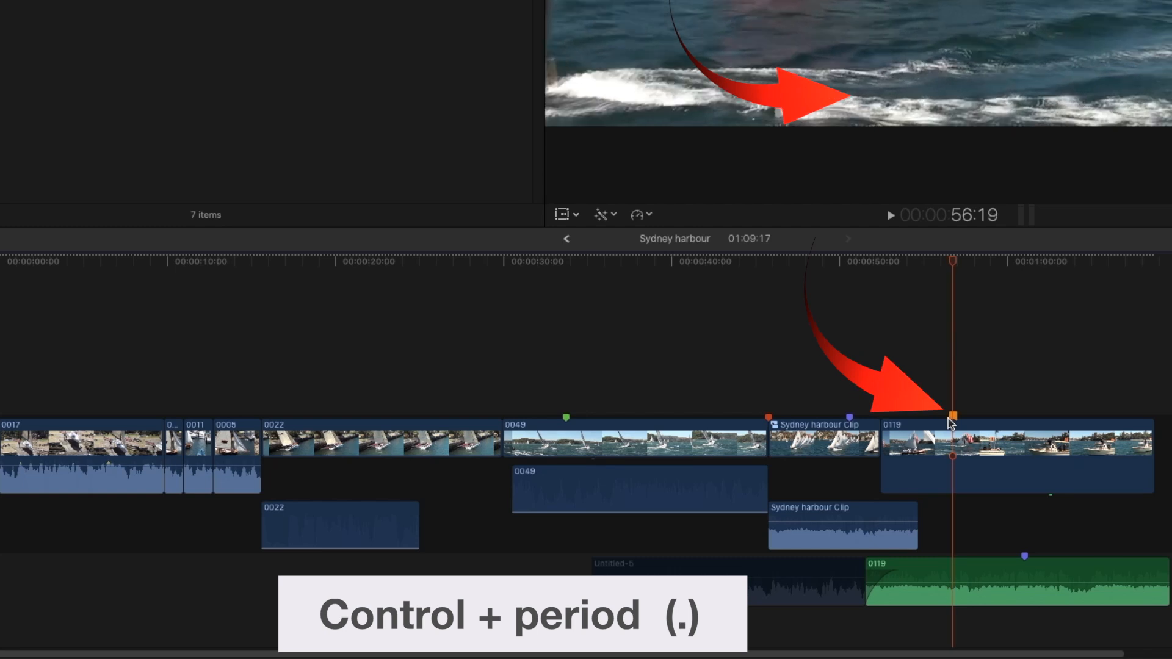
key(ctrl+period)
key(ctrl+period)
key(ctrl+period)
key(ctrl+period)
key(ctrl+period)
key(ctrl+period)
key(ctrl+period)
key(ctrl+period)
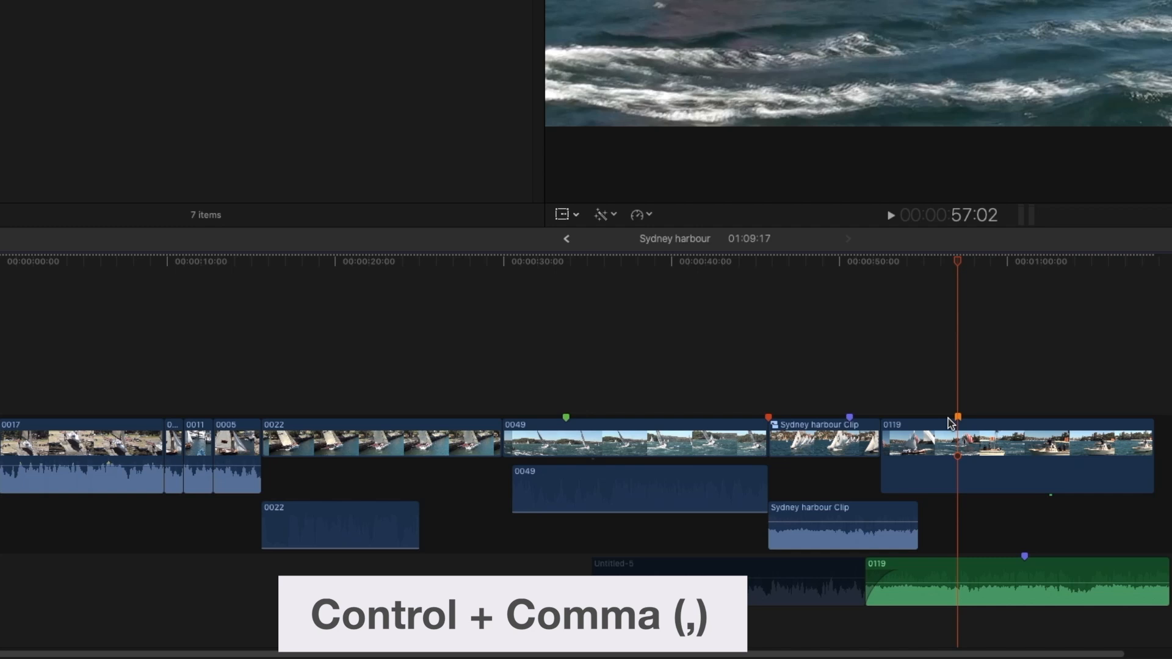
Step: Nudge the chapter marker on clip 0119 earlier, frame by frame, to 56:18
key(ctrl+comma)
key(ctrl+comma)
key(ctrl+comma)
key(ctrl+comma)
key(ctrl+comma)
key(ctrl+comma)
key(ctrl+comma)
key(ctrl+comma)
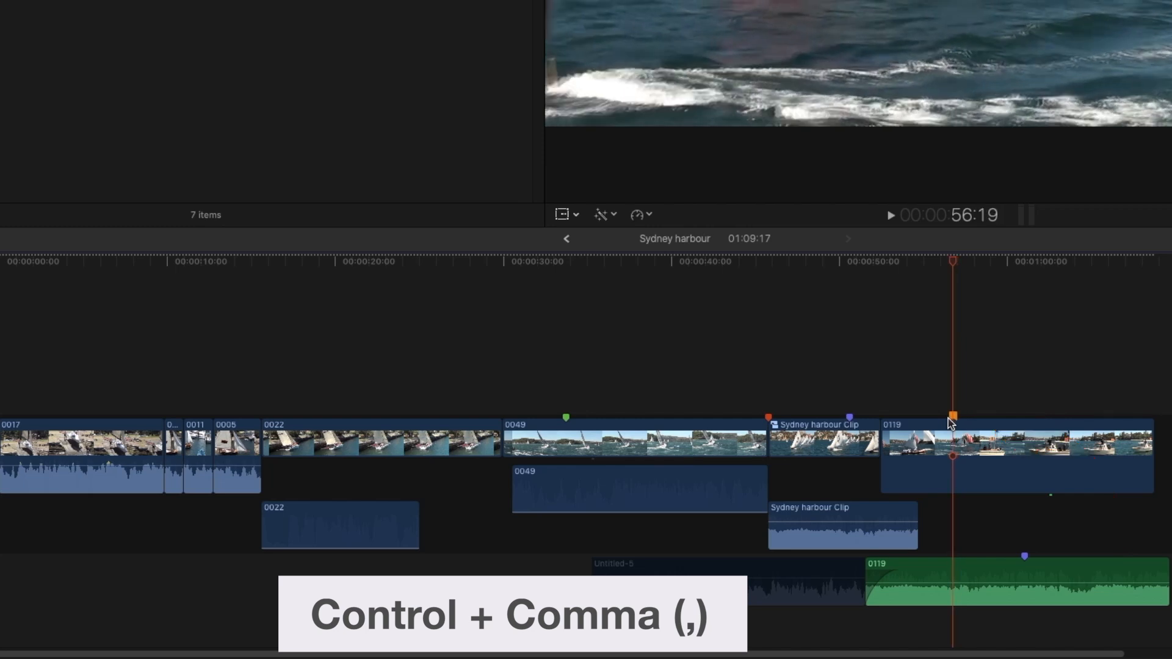
key(ctrl+comma)
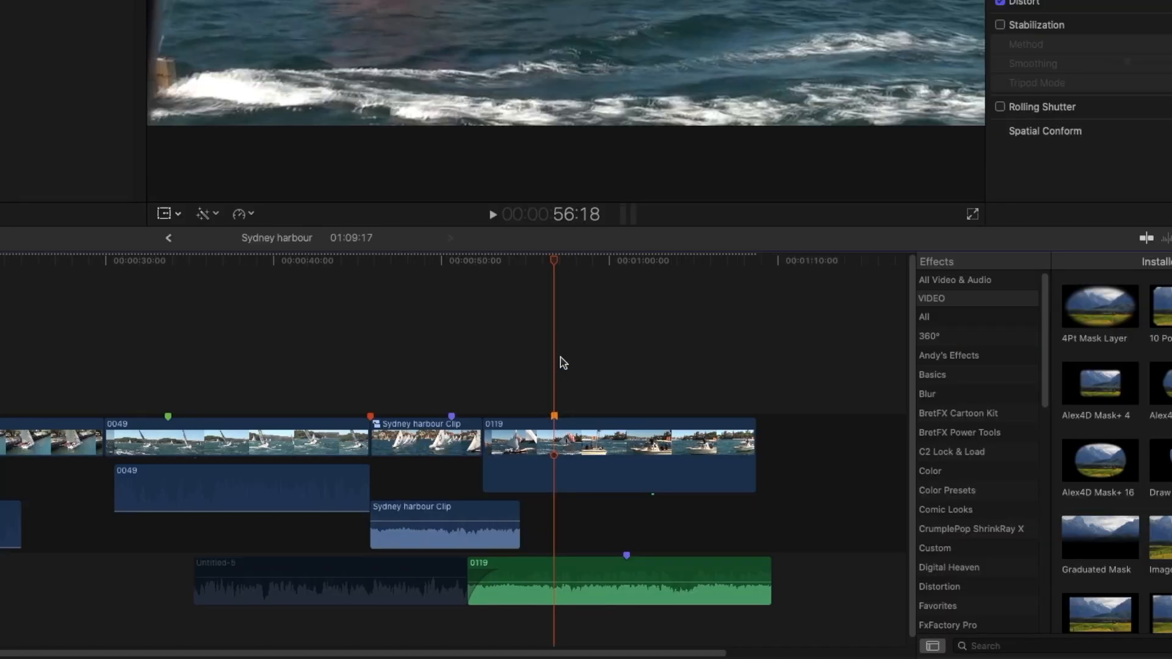
Step: Nudge the marker at 1:01:00 on the green 0119 audio clip two subframes later
click(626, 262)
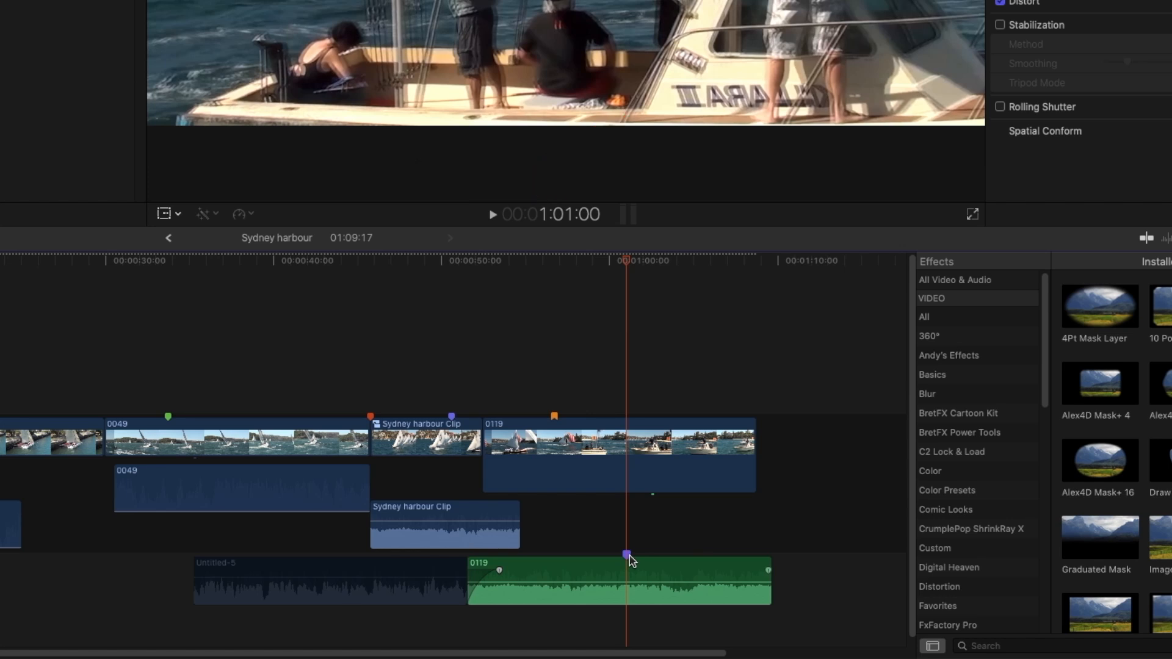
key(super+plus)
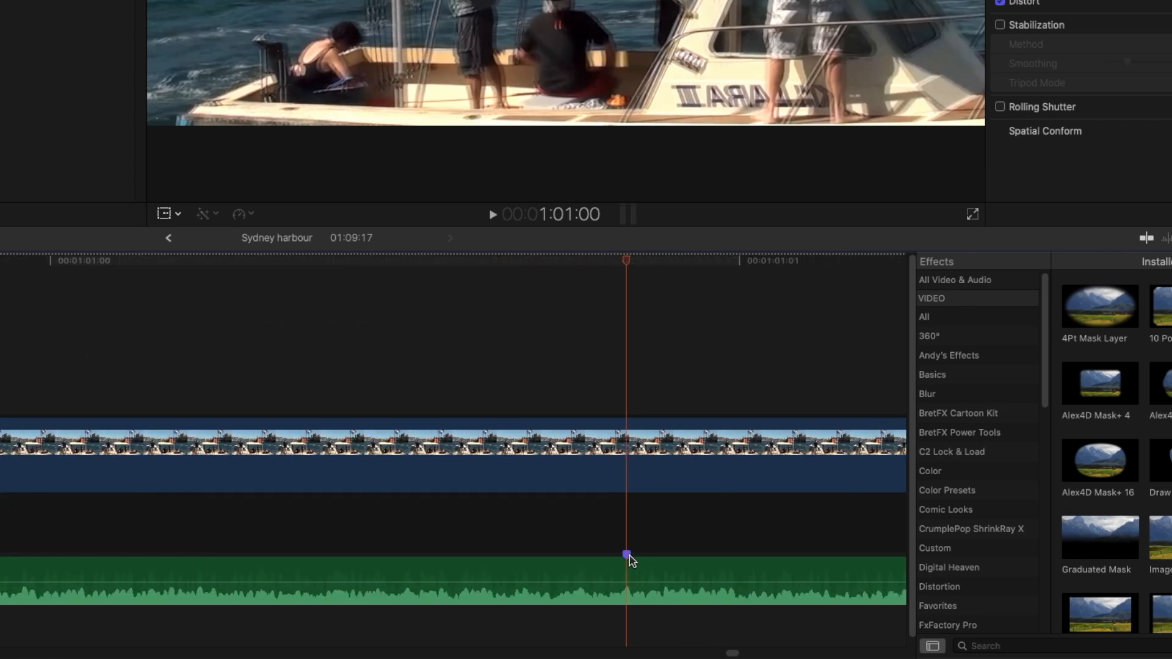
key(ctrl+period)
key(ctrl+period)
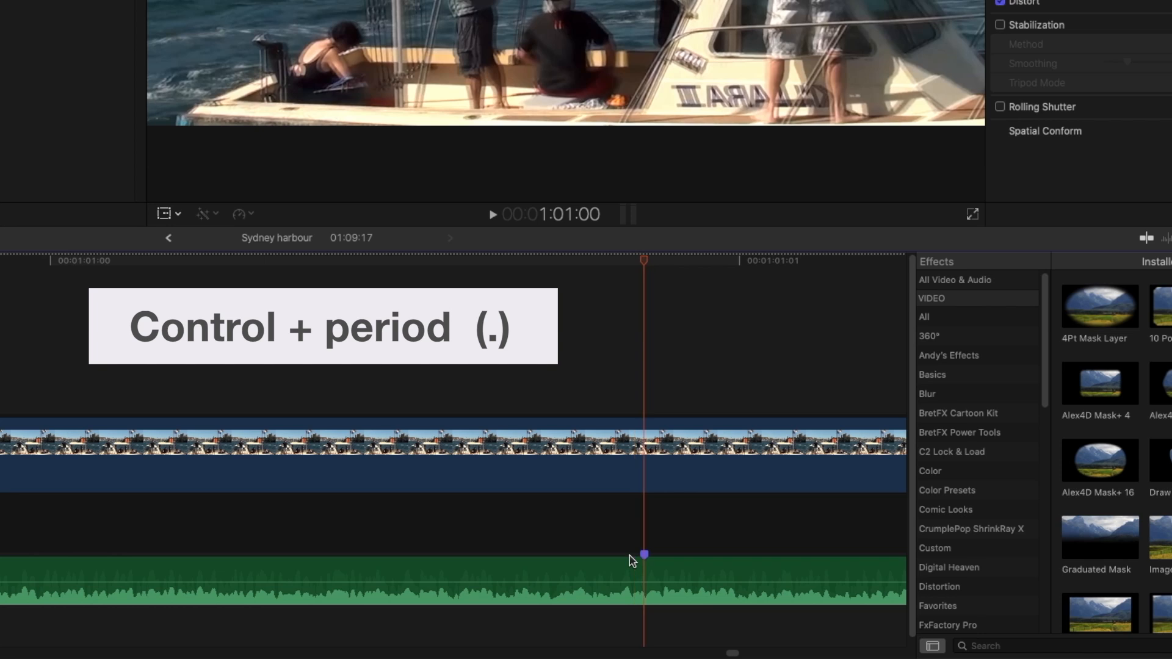
Step: Nudge the marker on the green 0119 audio clip several subframes earlier
key(ctrl+comma)
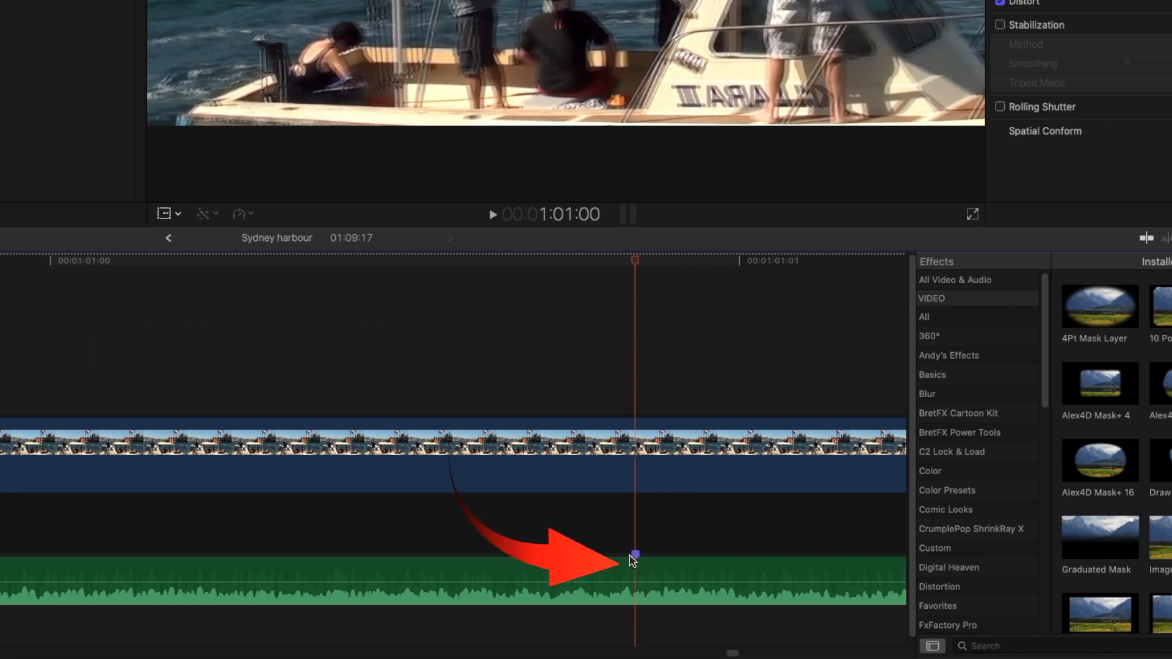
key(ctrl+comma)
key(ctrl+comma)
key(ctrl+comma)
Step: Nudge the green 0119 audio clip's marker several subframes later, still within frame 1:01:00
key(ctrl+period)
key(ctrl+period)
key(ctrl+period)
key(ctrl+period)
key(ctrl+period)
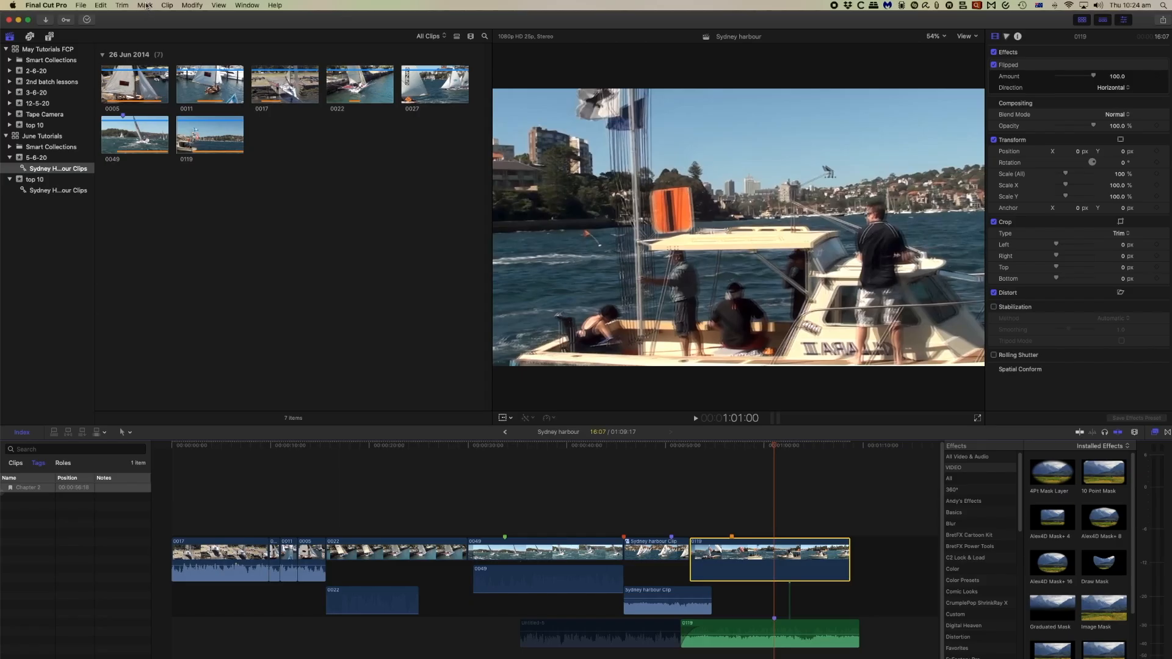
click(145, 6)
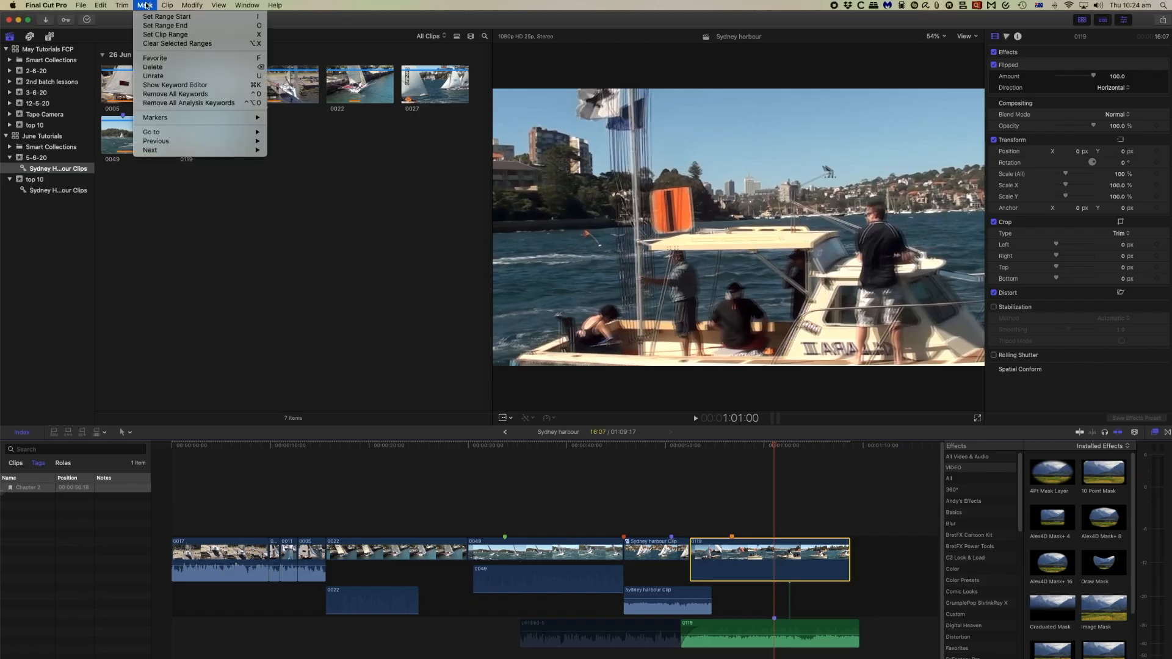
mouse_move(258, 182)
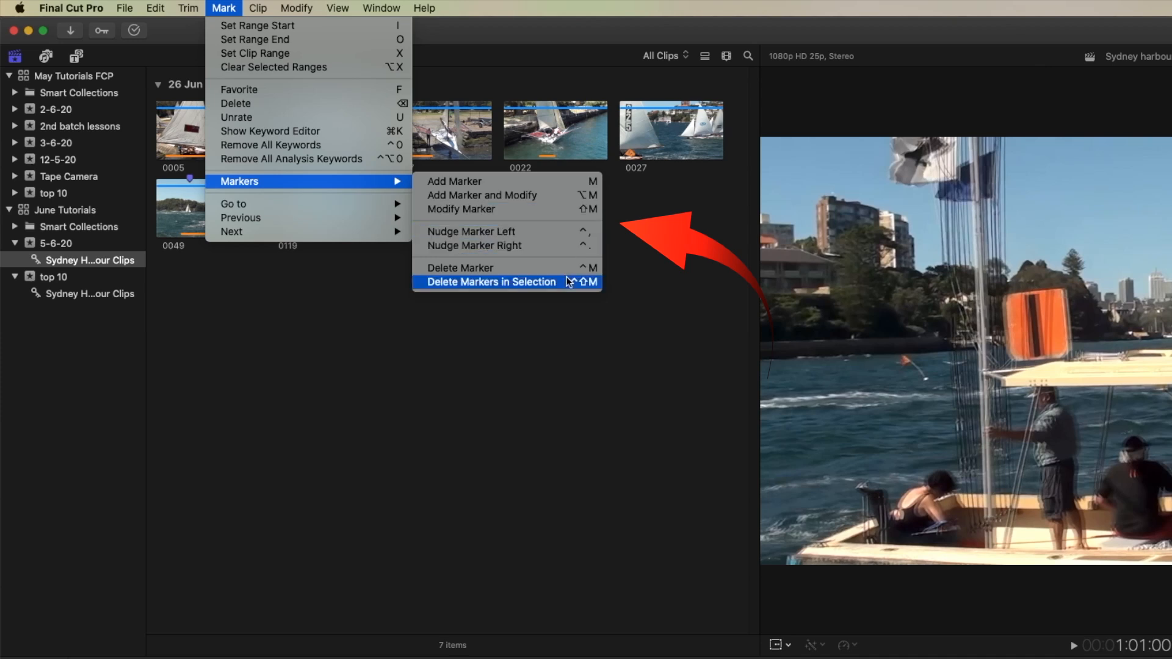
click(568, 335)
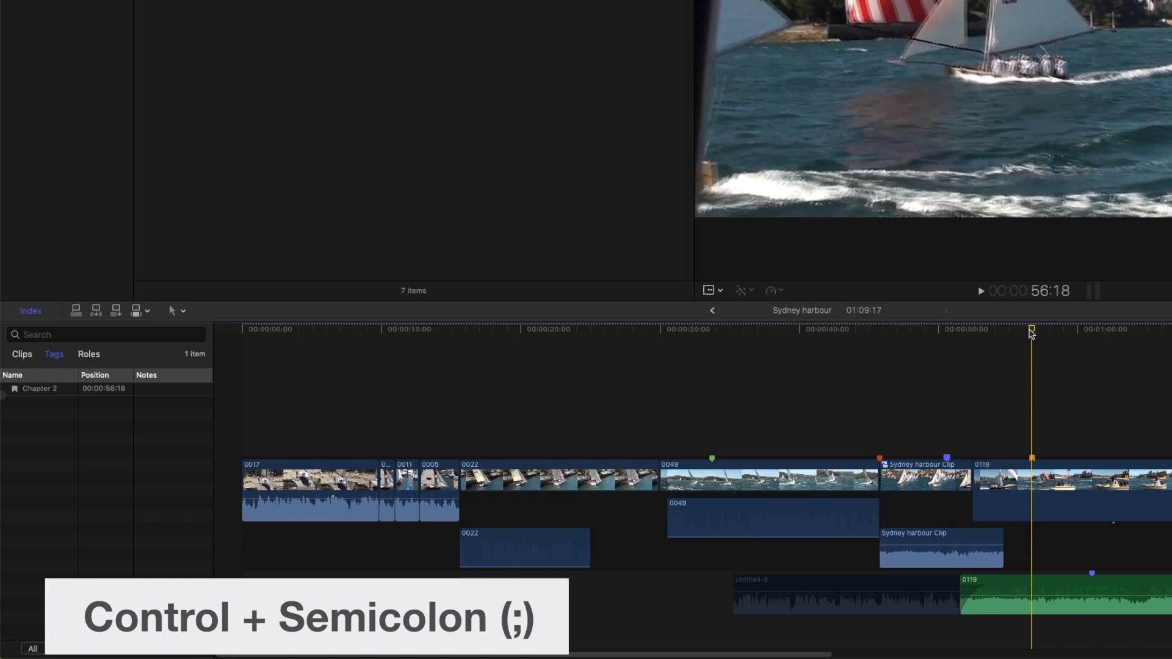
Step: Step the playhead back through the previous markers from the chapter marker to the completed marker at 33:19
key(ctrl+semicolon)
key(ctrl+semicolon)
key(ctrl+semicolon)
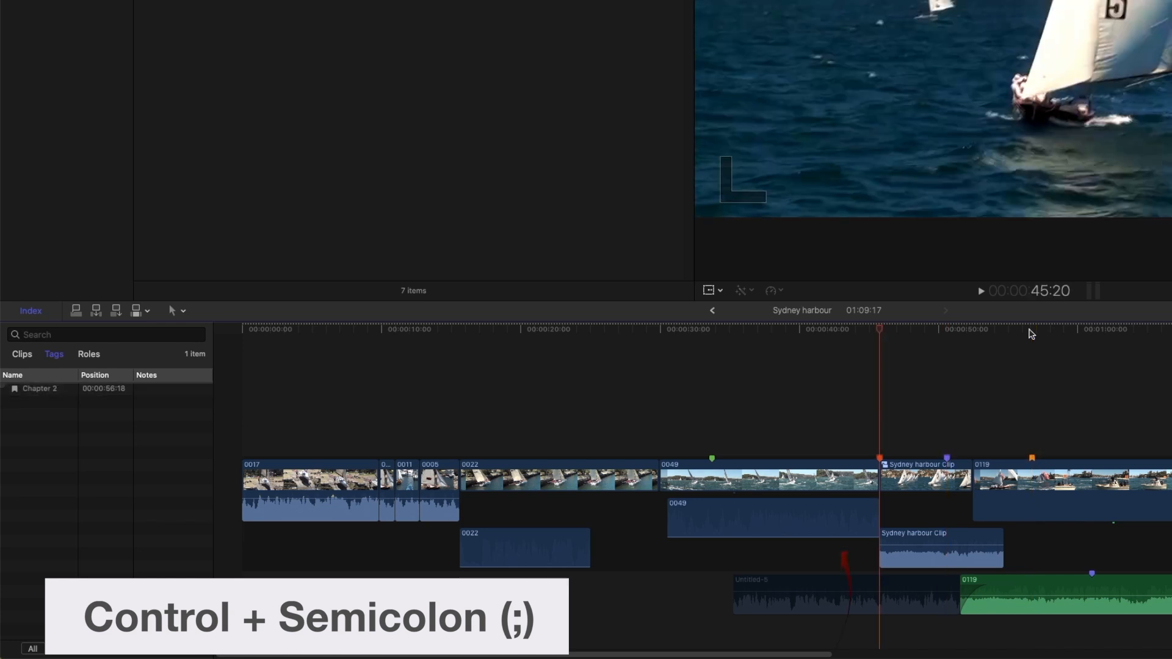
key(ctrl+semicolon)
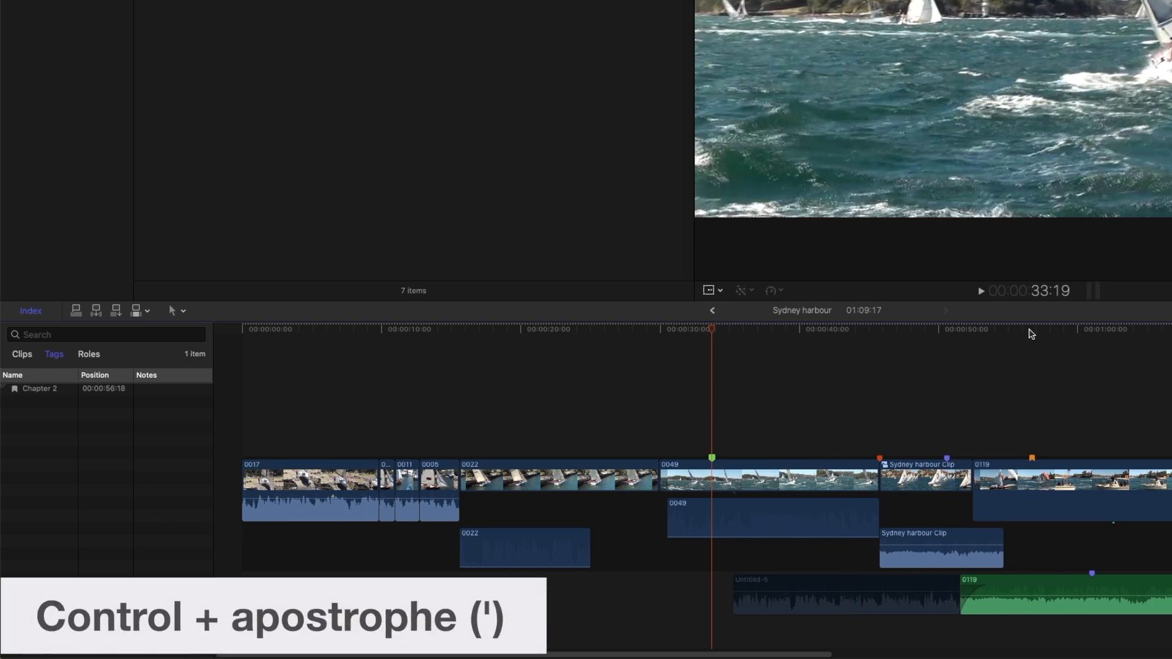
Step: Step the playhead forward to the chapter marker at 56:18, go back one marker, and return to it
key(ctrl+apostrophe)
key(ctrl+apostrophe)
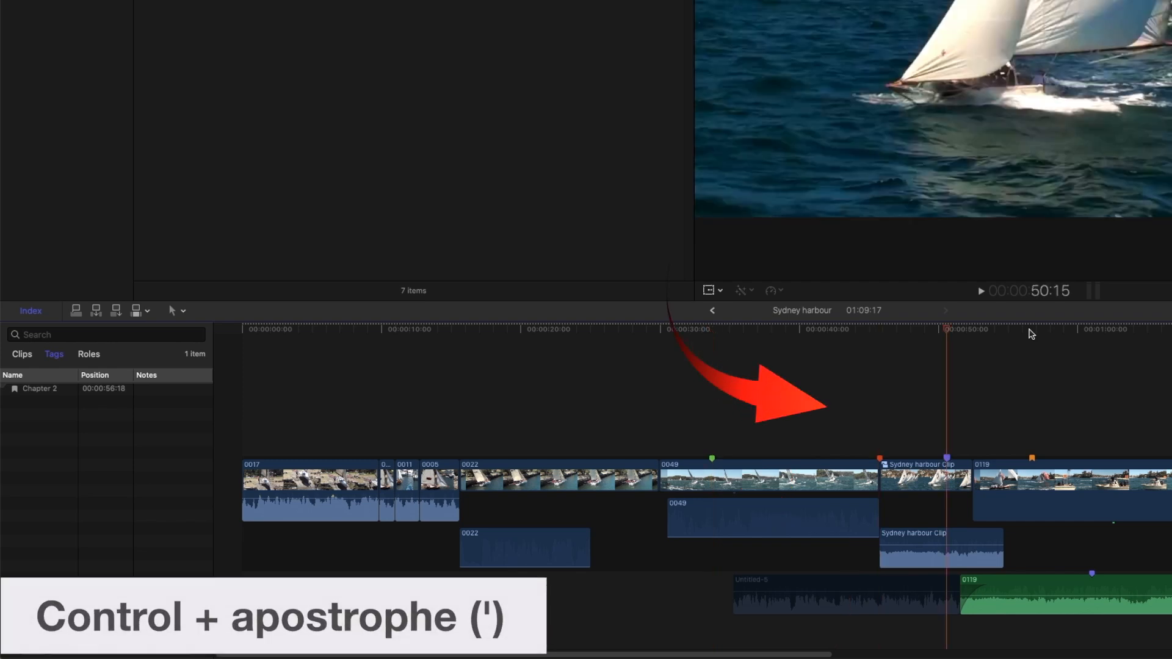
key(ctrl+apostrophe)
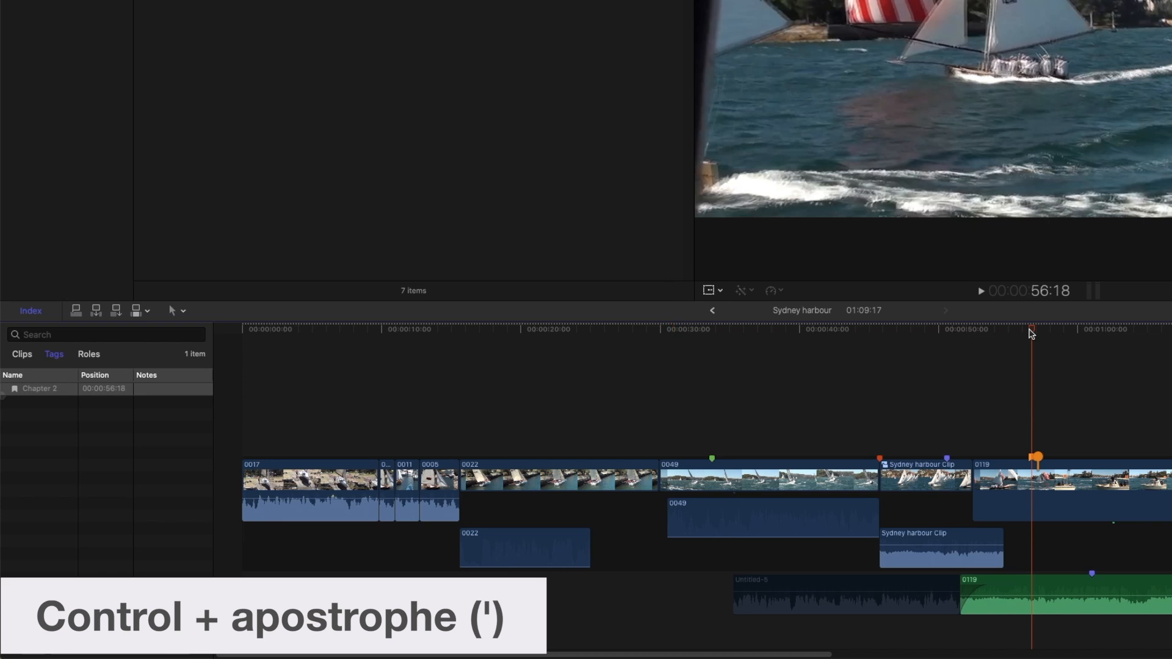
key(ctrl+semicolon)
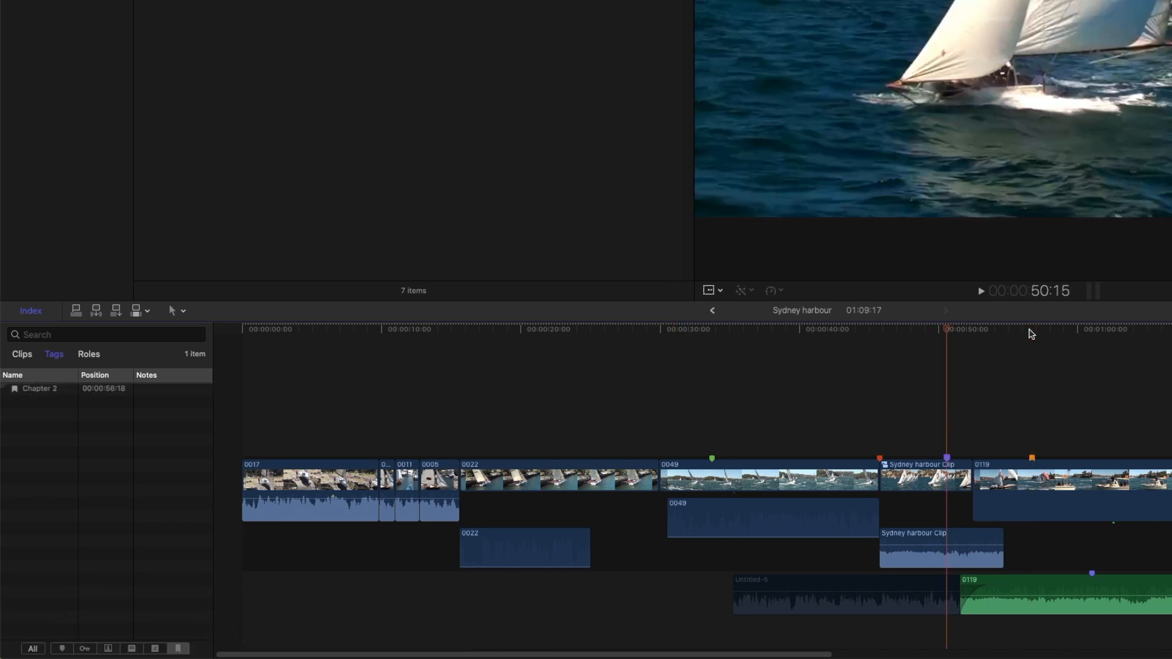
key(ctrl+apostrophe)
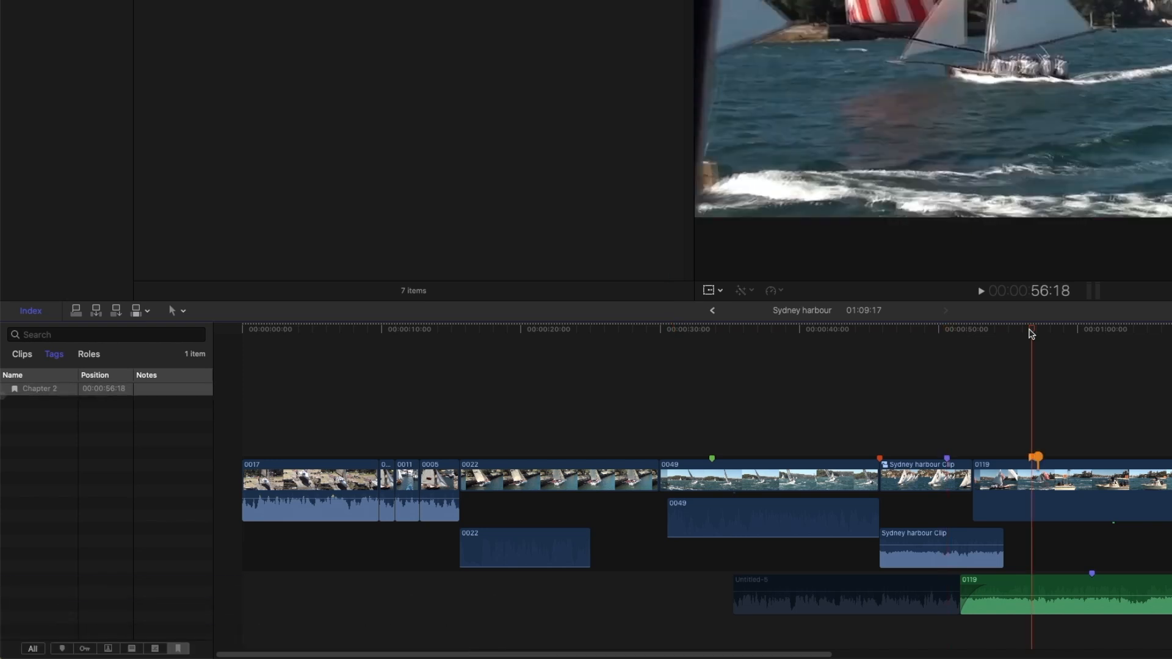